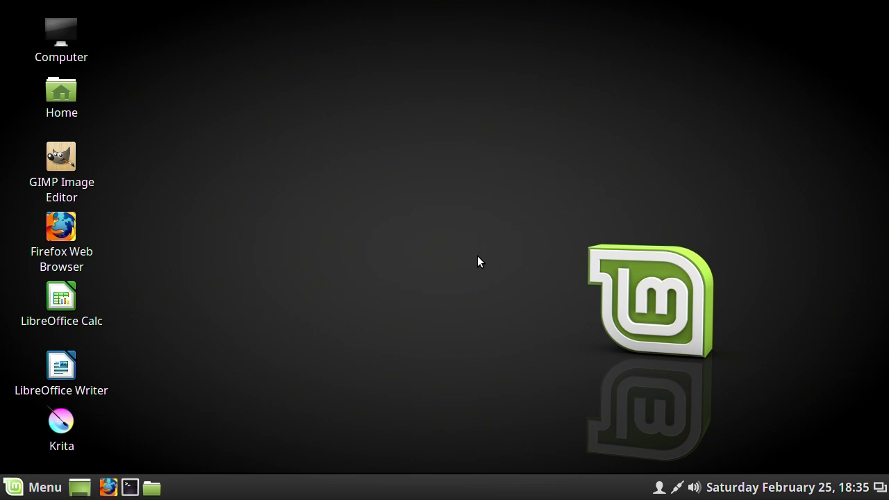
- Launch the Software Manager from the application menu and enter the administrator password
click(15, 488)
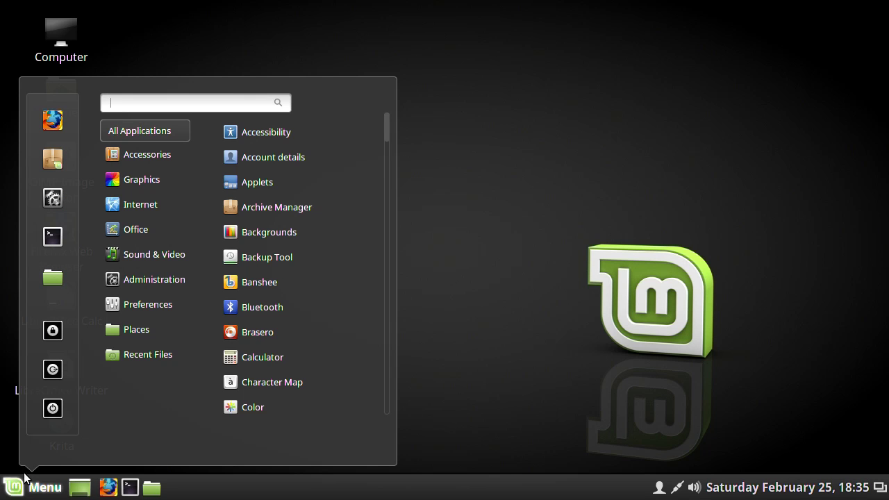
click(53, 157)
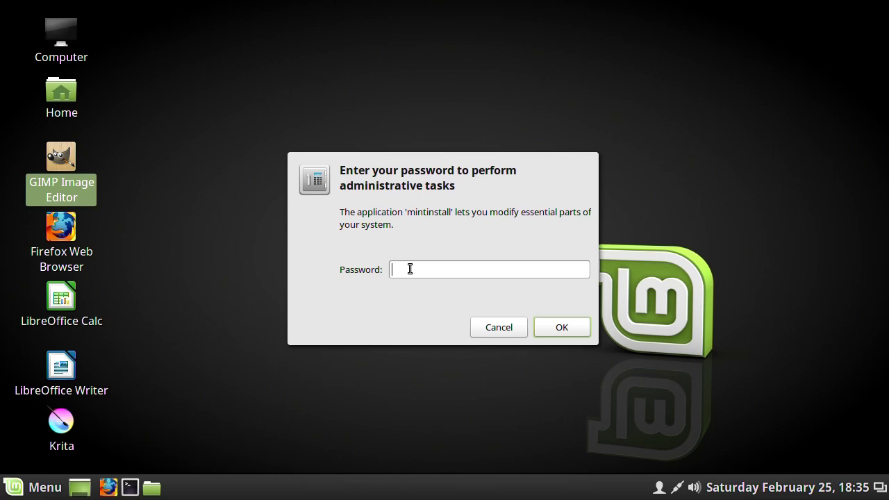
text(•••••••••)
key(Return)
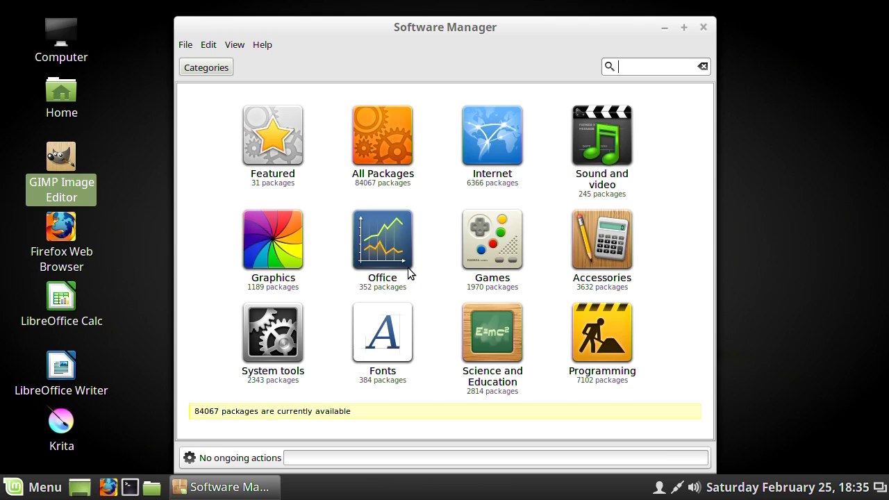
- Search for 'kdenlive', install the Kdenlive package, and close the Software Manager
text(kdenlive)
key(Return)
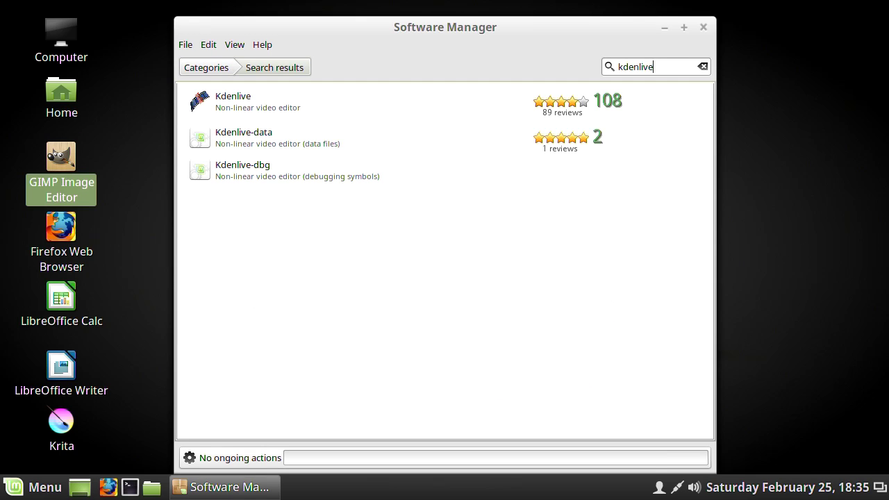
click(236, 98)
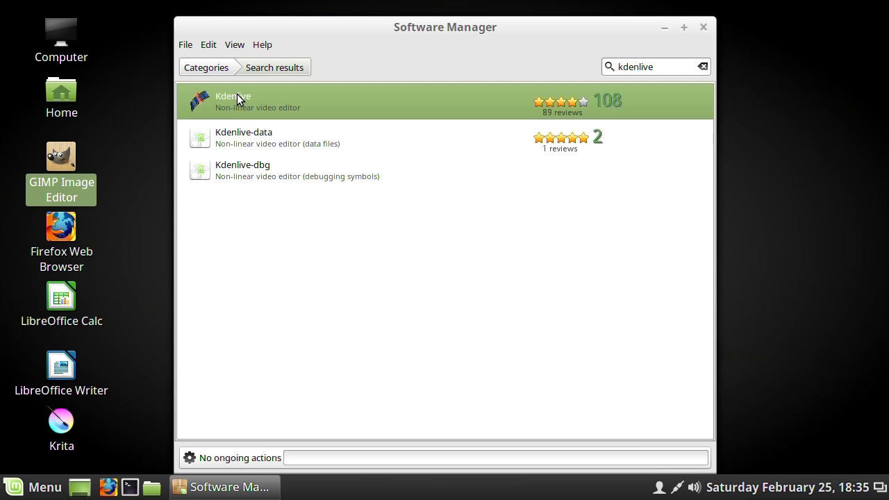
click(236, 93)
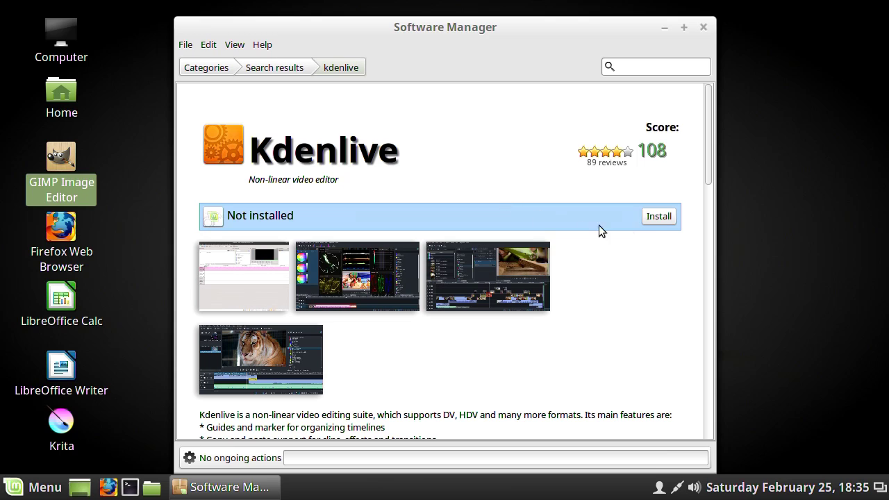
click(657, 216)
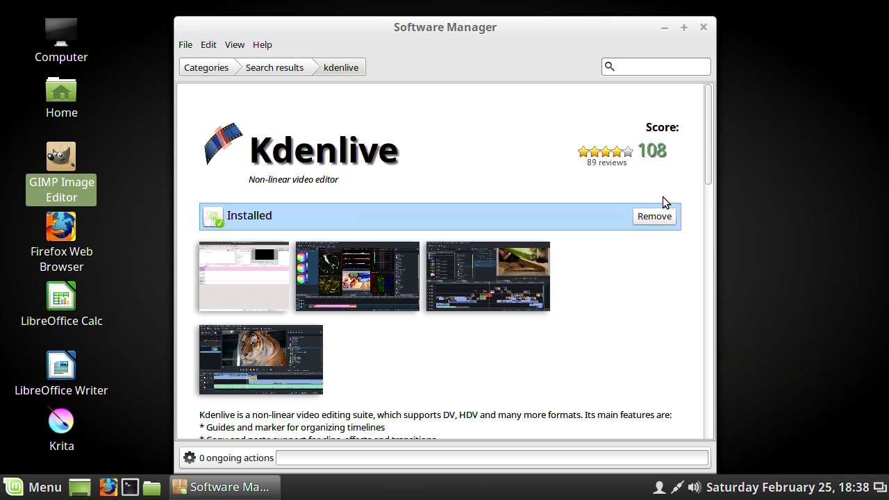
click(704, 27)
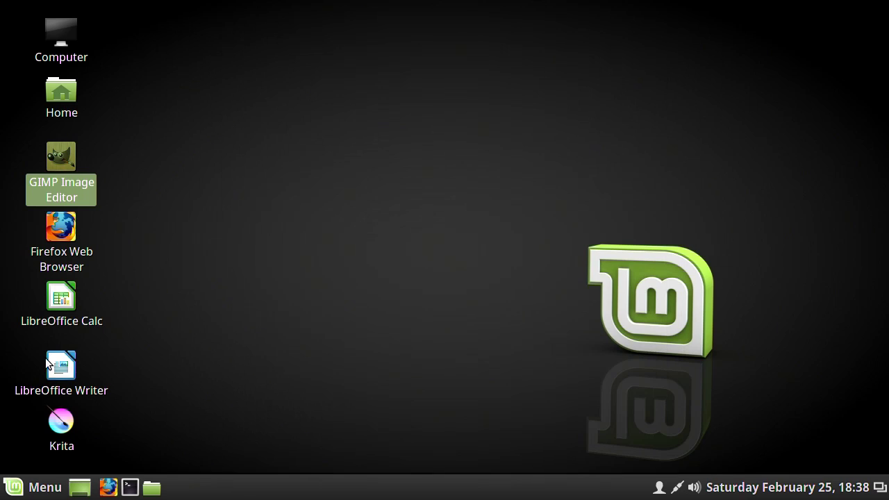
- Launch Kdenlive from the application menu's Sound & Video section
click(18, 489)
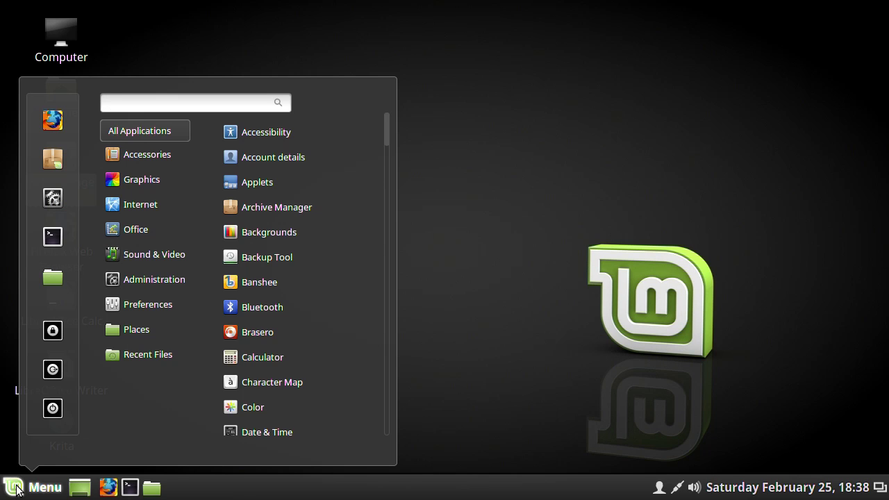
mouse_move(168, 254)
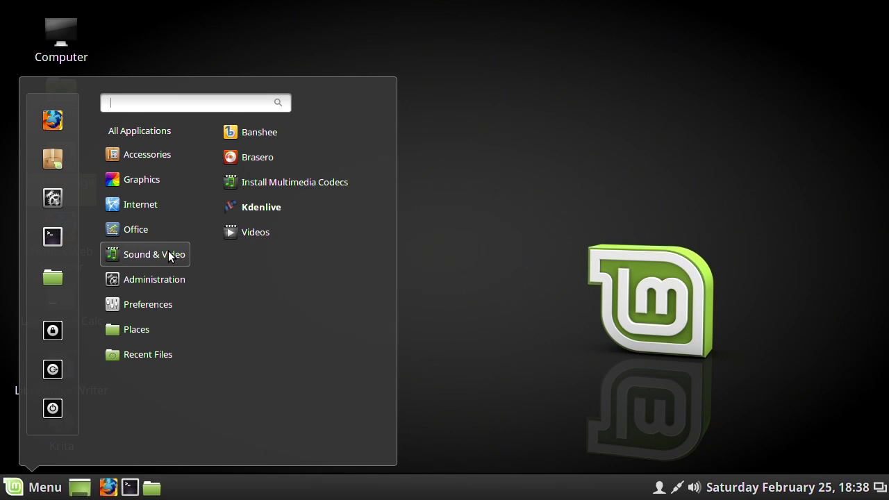
click(268, 208)
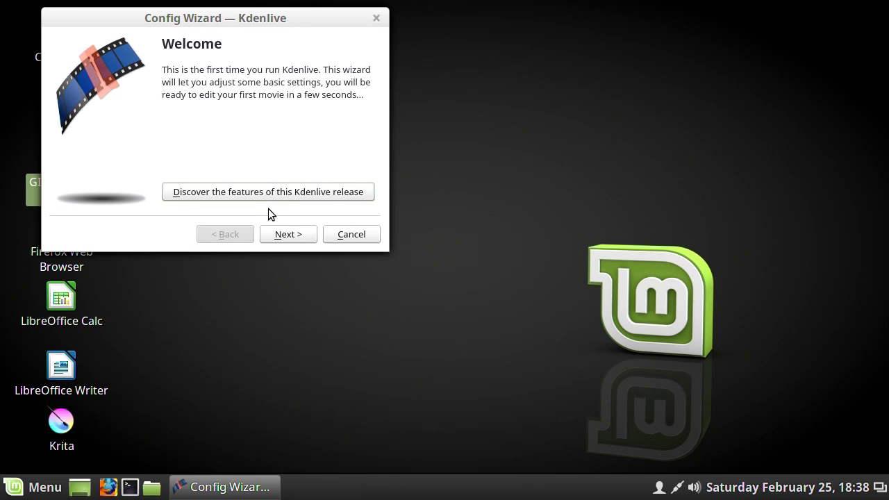
- Finish the config wizard with HD 720p 25 fps as default profile, then maximise Kdenlive
click(288, 236)
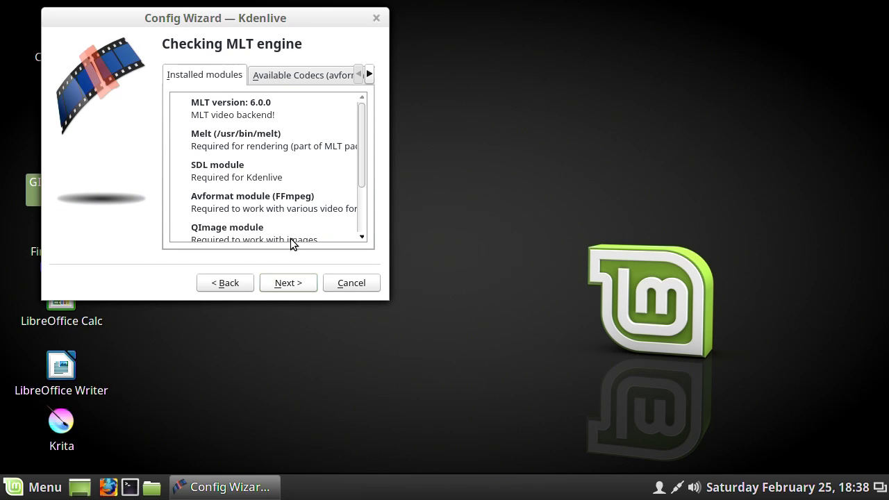
click(291, 284)
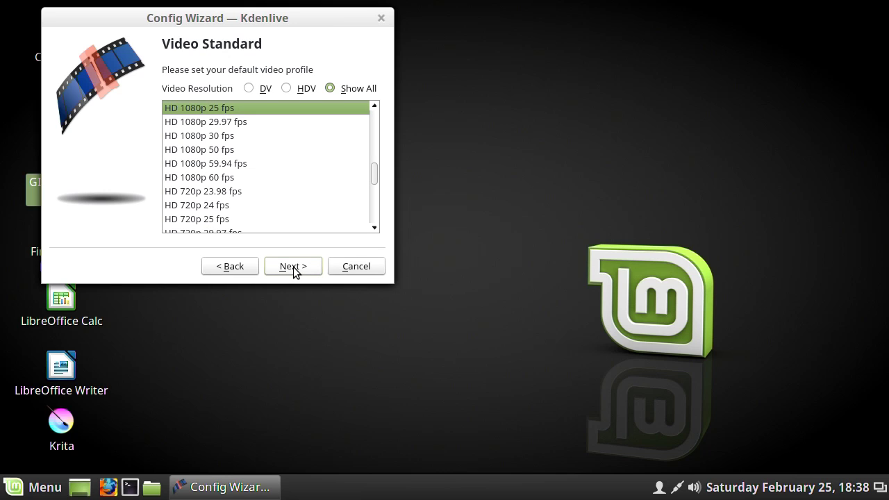
click(207, 219)
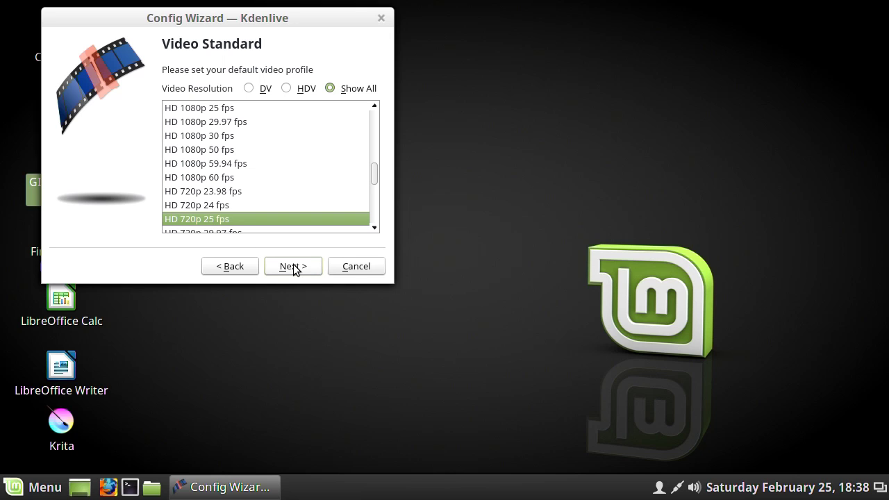
click(293, 267)
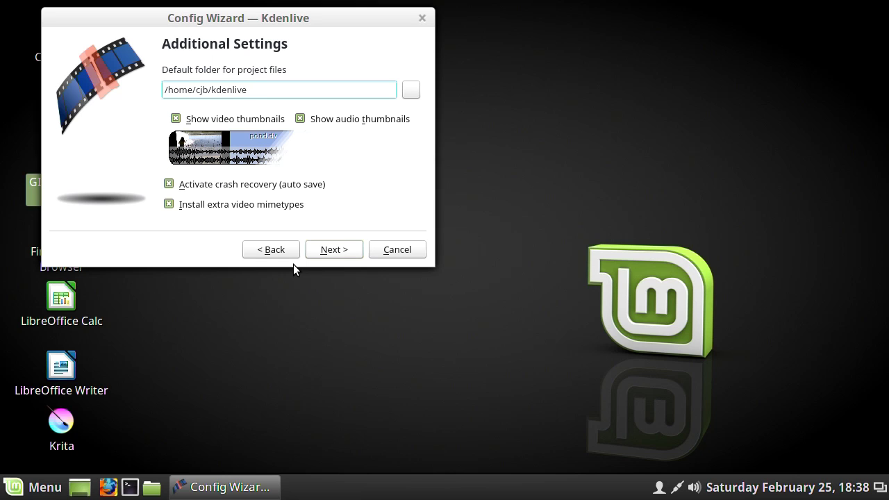
click(346, 247)
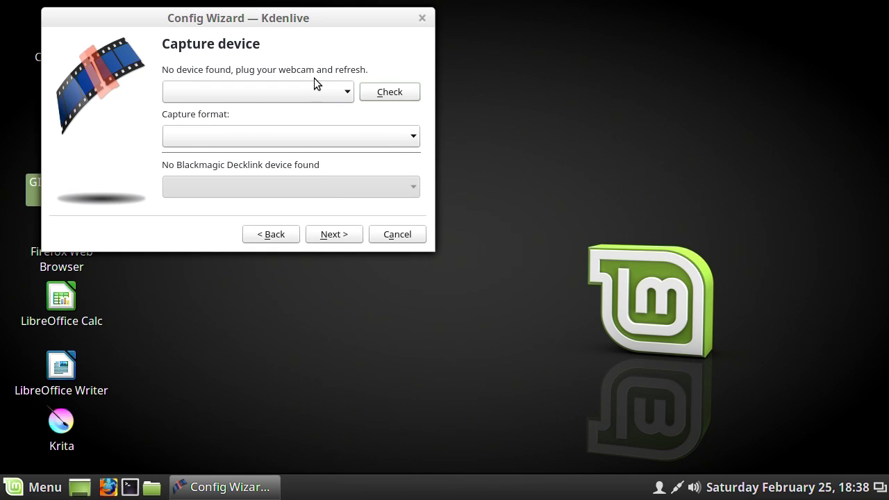
click(331, 235)
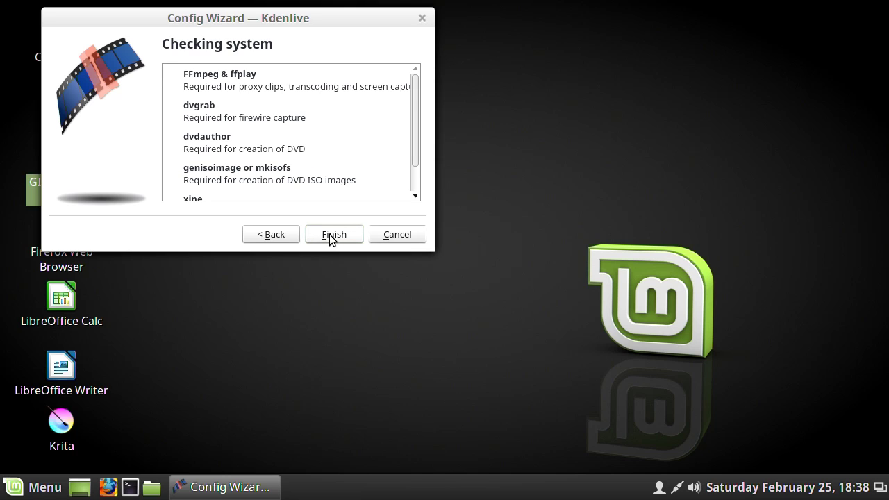
click(329, 236)
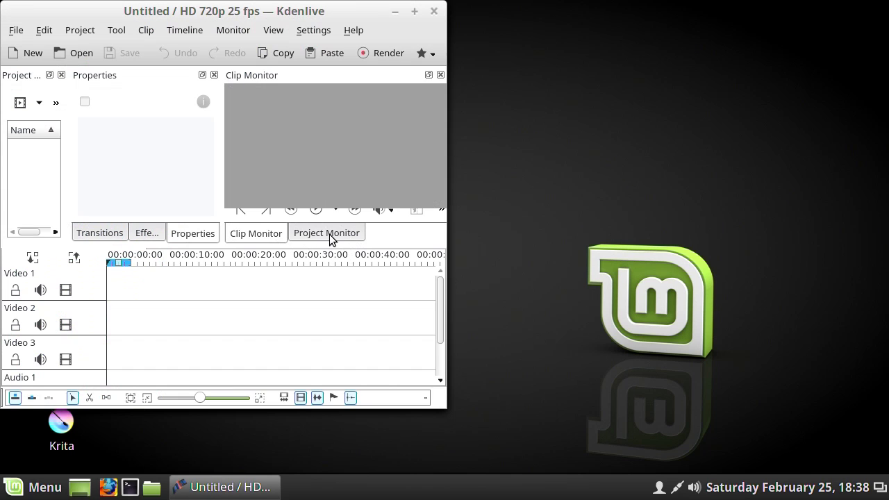
click(415, 12)
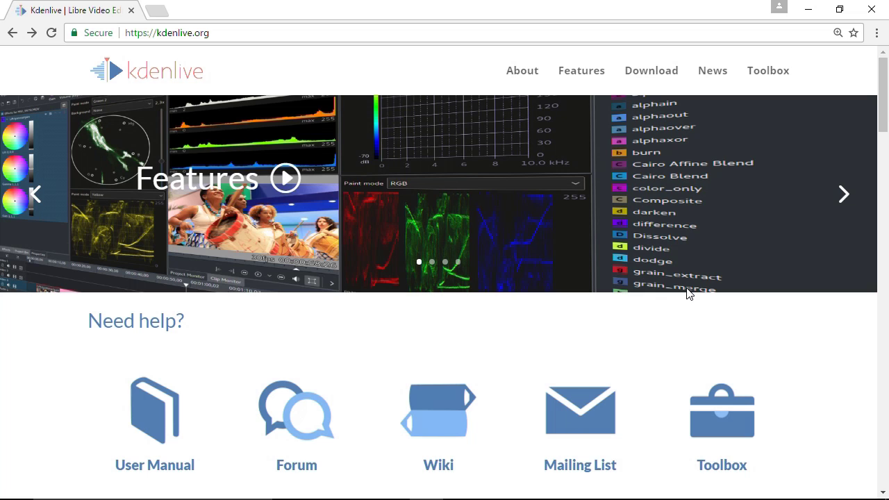
- Go to kdenlive.org's Download page and scroll to the Windows section
click(128, 33)
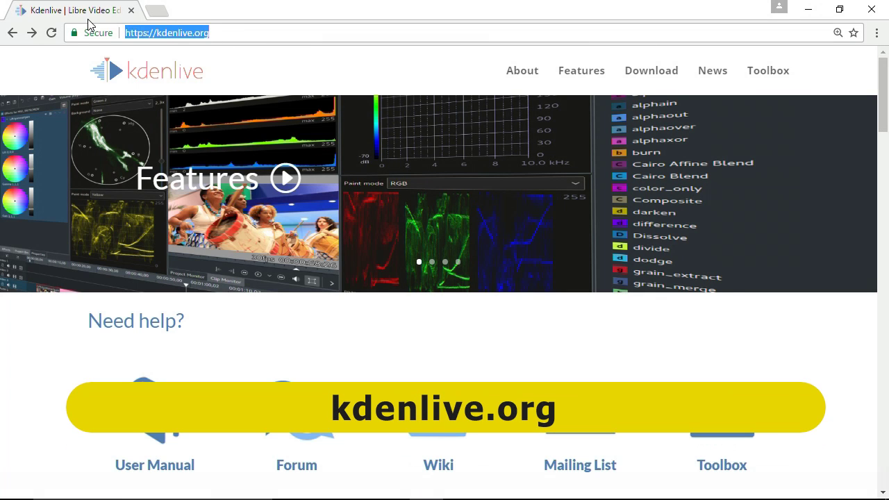
click(648, 78)
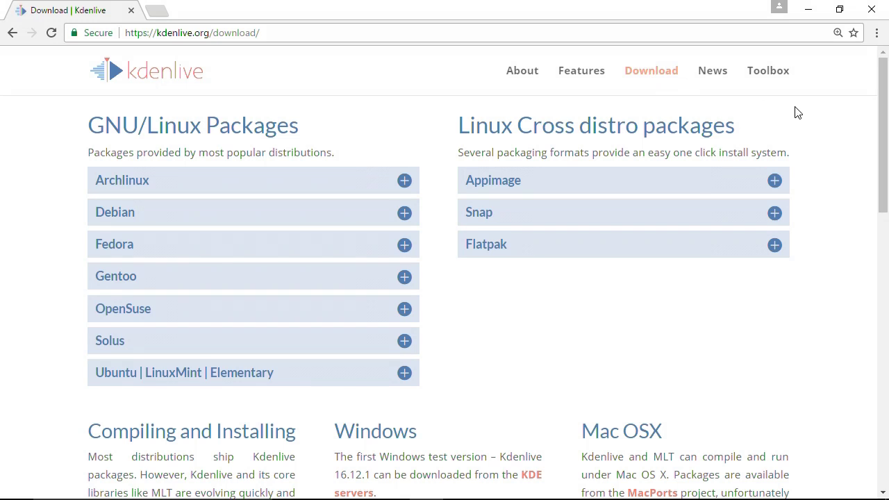
drag(879, 111, 887, 212)
drag(488, 154, 334, 154)
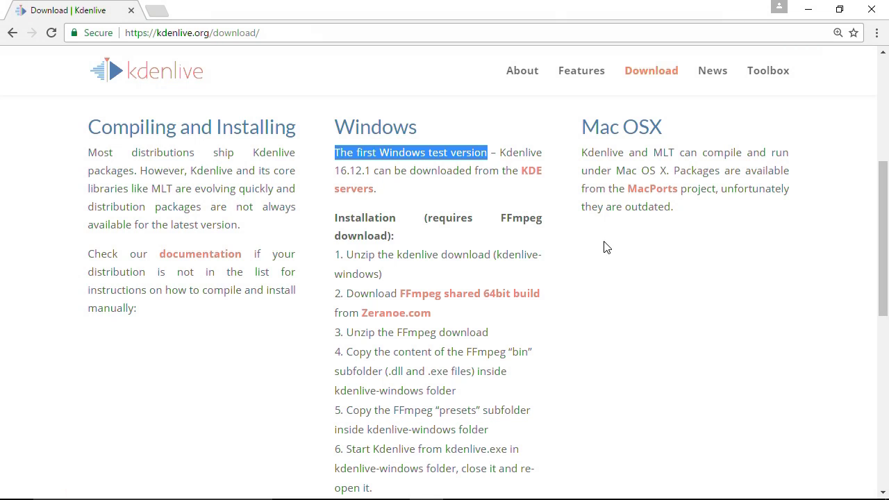
- Open the KDE mirrors for Kdenlive-16.12.1-w64.zip and cancel the preferred-mirror download
click(531, 175)
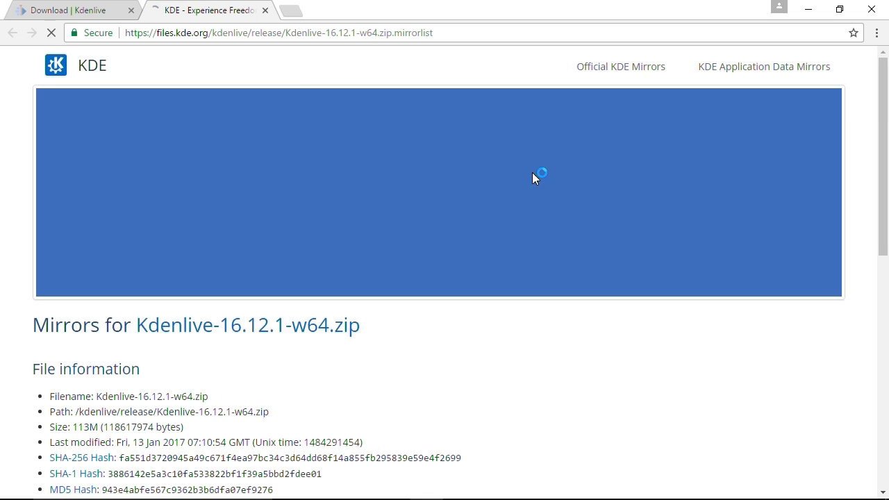
scroll(883, 111, down, 3)
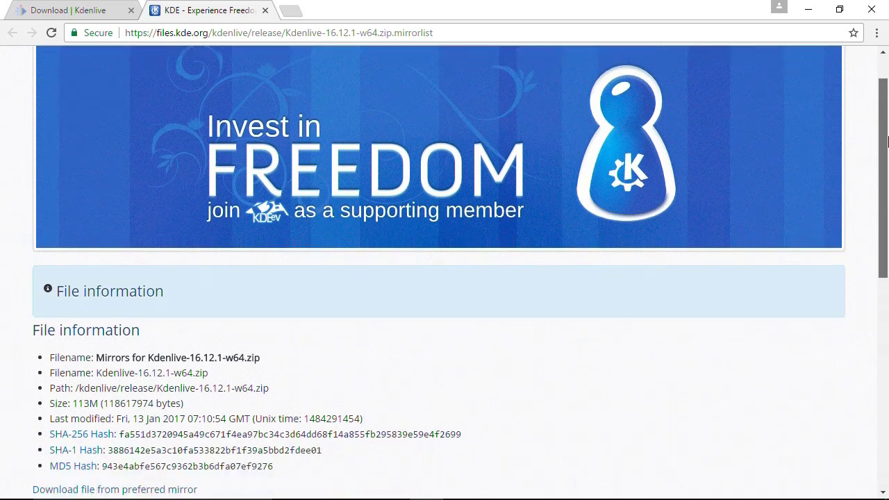
click(150, 361)
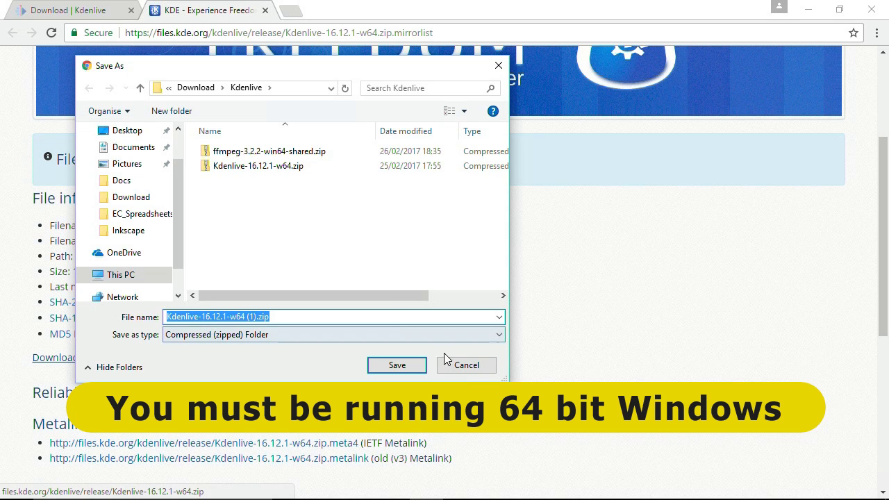
click(466, 366)
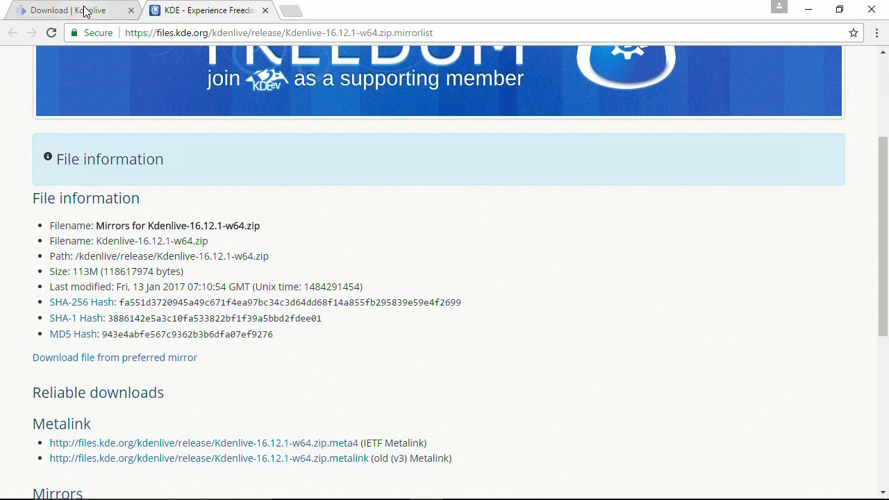
- Back on the Download page, cancel the duplicate FFmpeg shared 64bit download
click(84, 11)
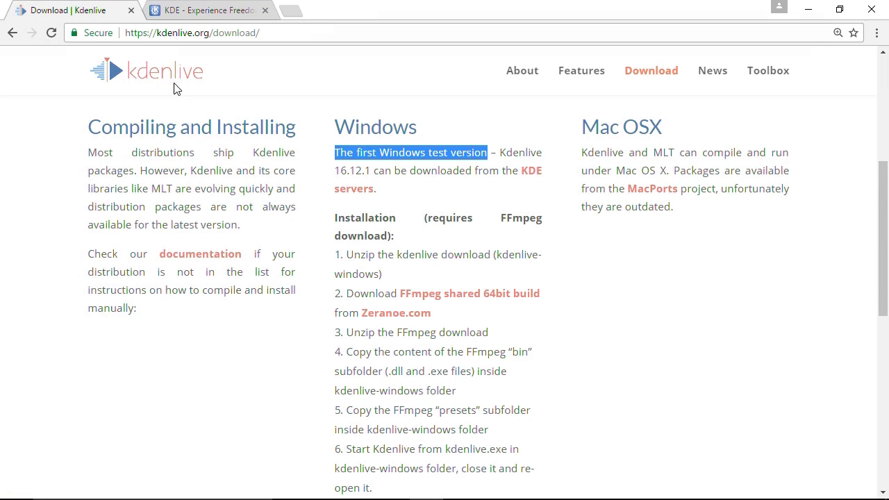
click(425, 297)
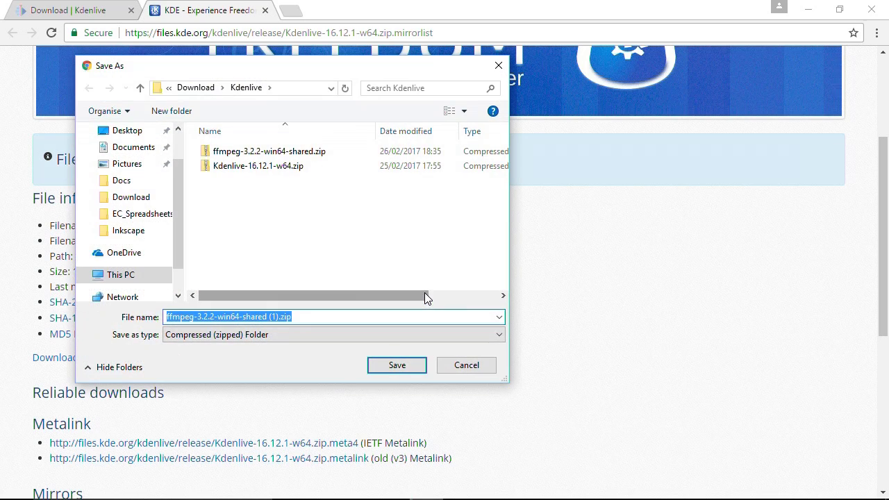
click(466, 366)
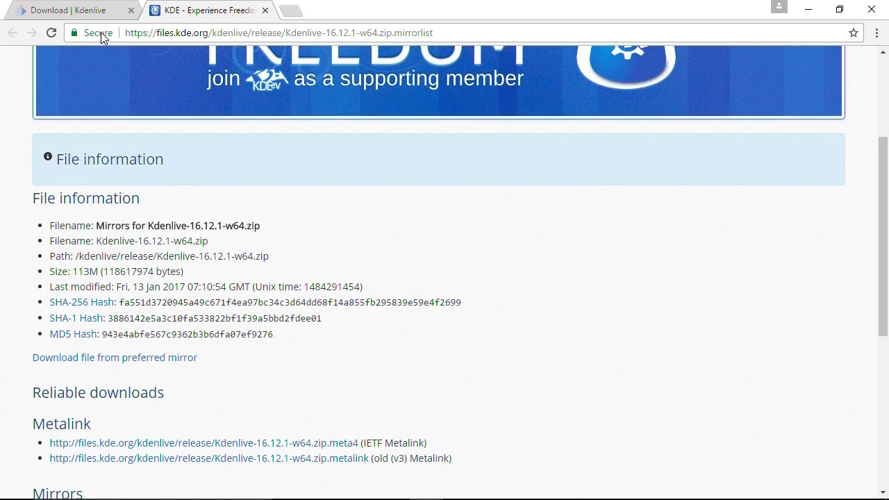
- Highlight the six Windows installation steps on the Download page, then minimise Chrome
click(80, 10)
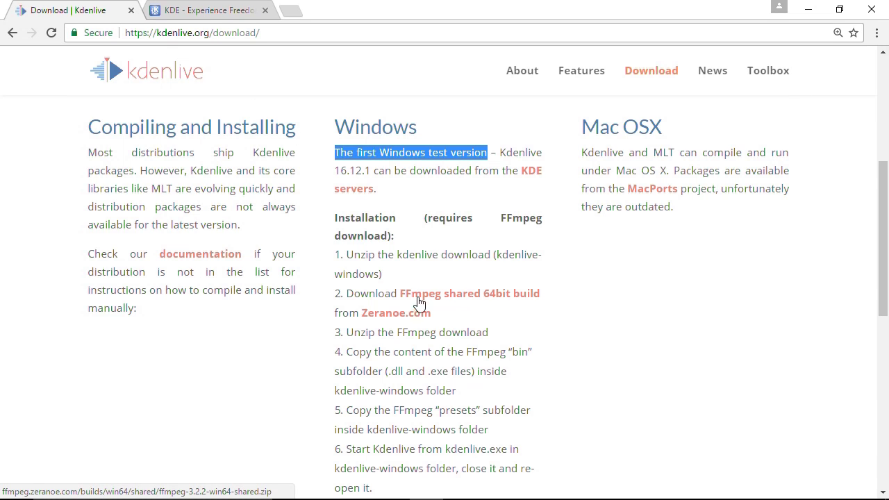
drag(876, 192, 876, 224)
drag(385, 396, 329, 171)
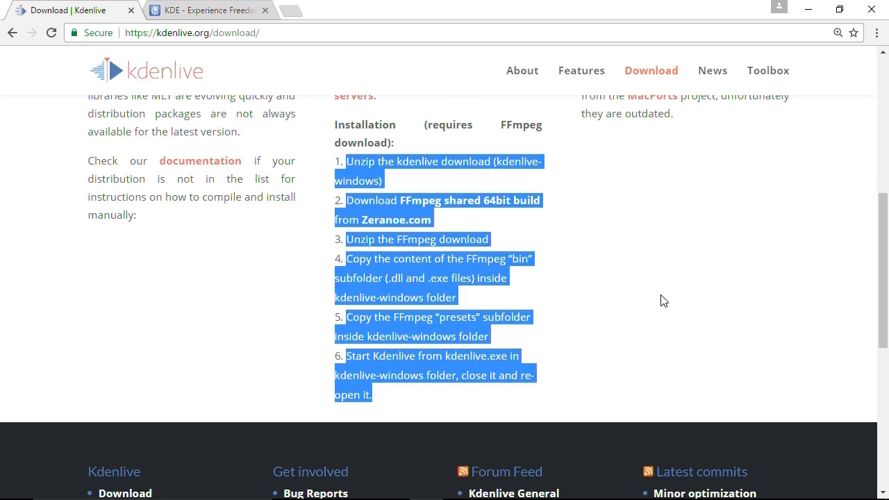
click(809, 10)
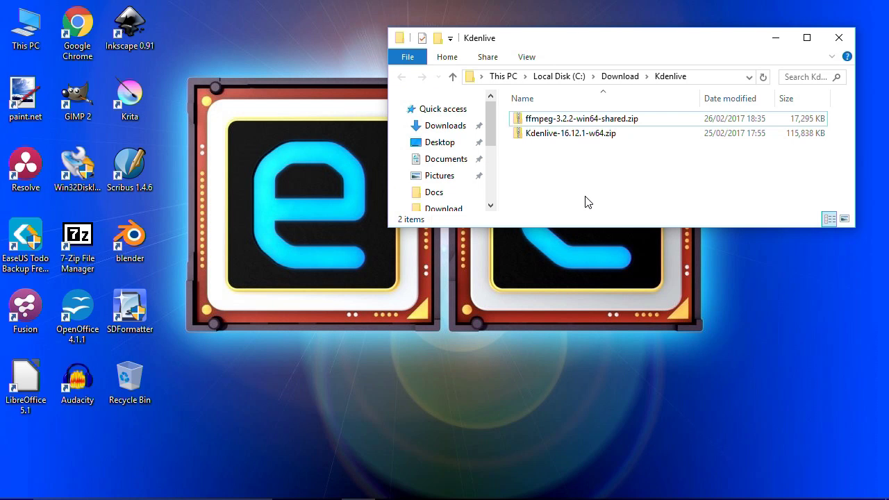
- Extract the ffmpeg-3.2.2-win64-shared.zip archive and open kdenlive-windows in its own enlarged window
click(585, 122)
right_click(585, 123)
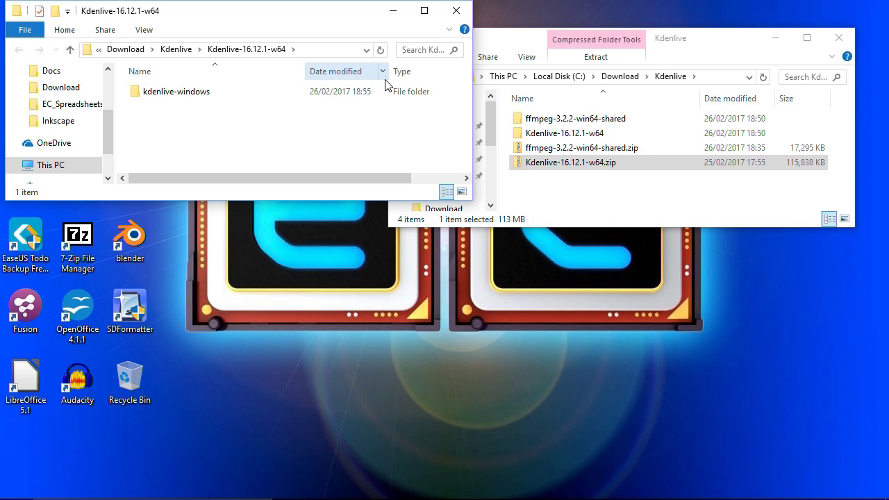
click(204, 100)
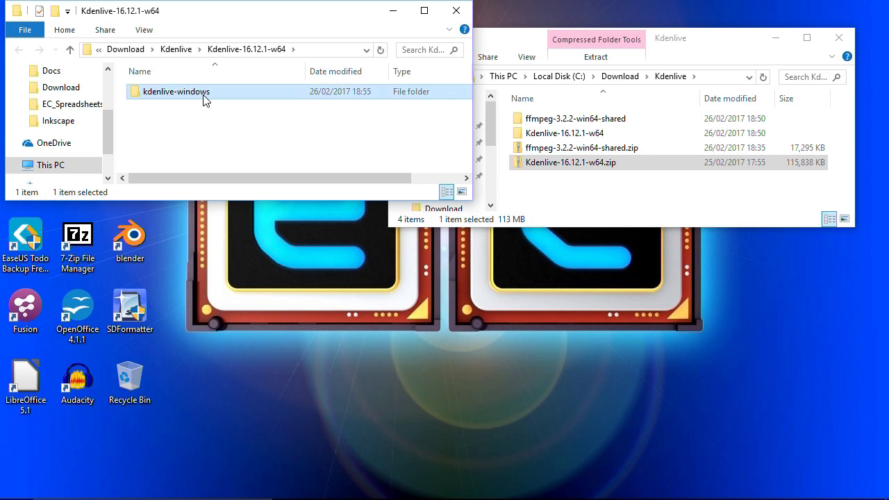
double_click(205, 101)
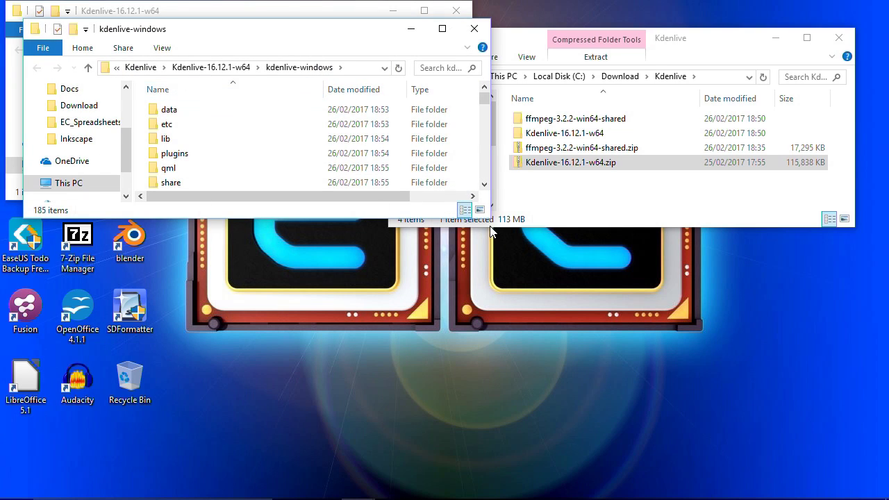
drag(490, 218, 453, 426)
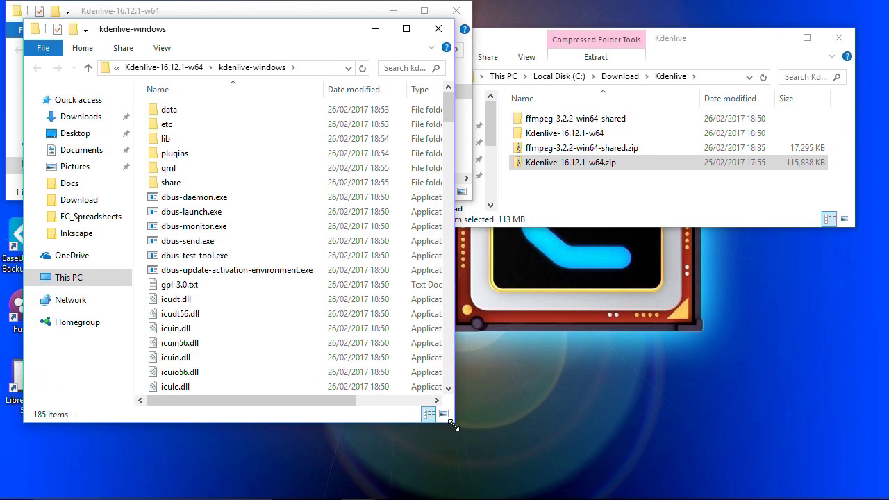
click(461, 11)
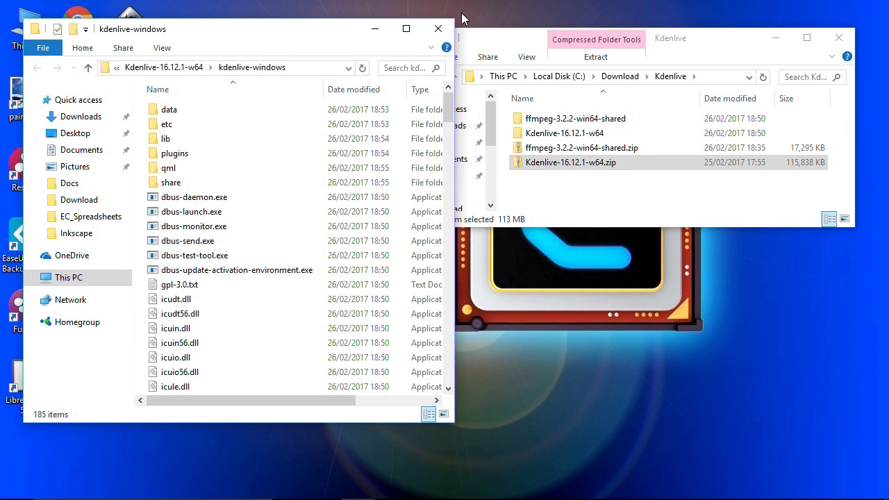
- Open the inner ffmpeg-3.2.2-win64-shared folder and arrange it beside kdenlive-windows, closing other windows
double_click(603, 123)
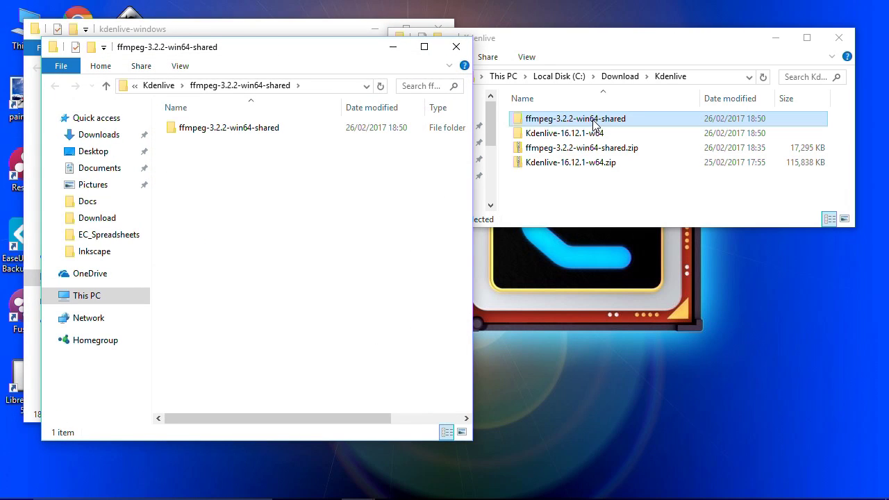
drag(317, 54, 419, 72)
ctrl+double_click(445, 163)
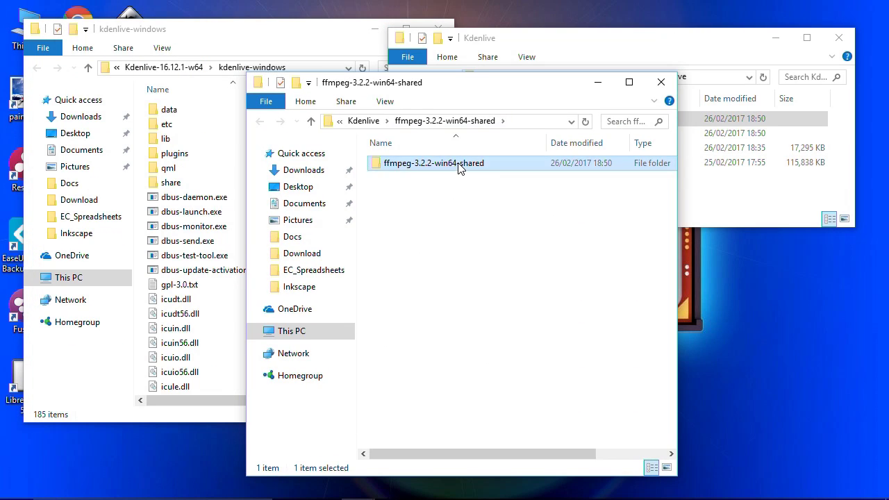
drag(476, 115, 271, 149)
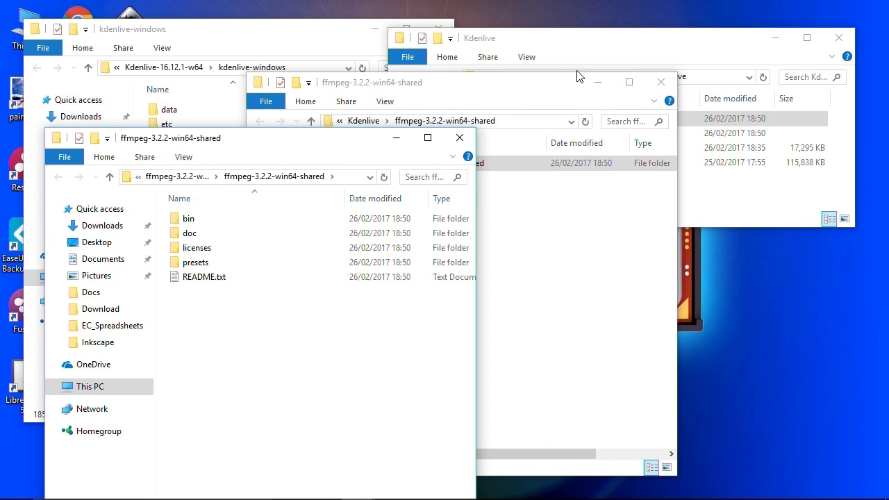
click(661, 84)
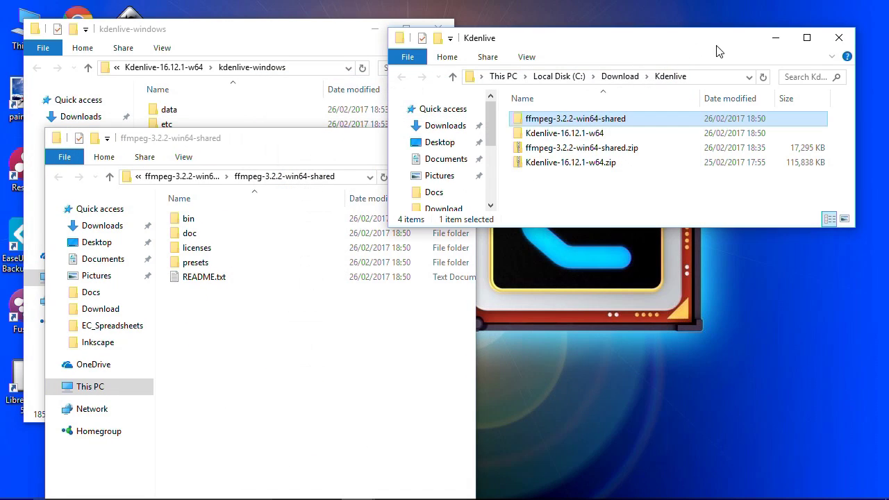
click(839, 38)
drag(363, 134, 740, 37)
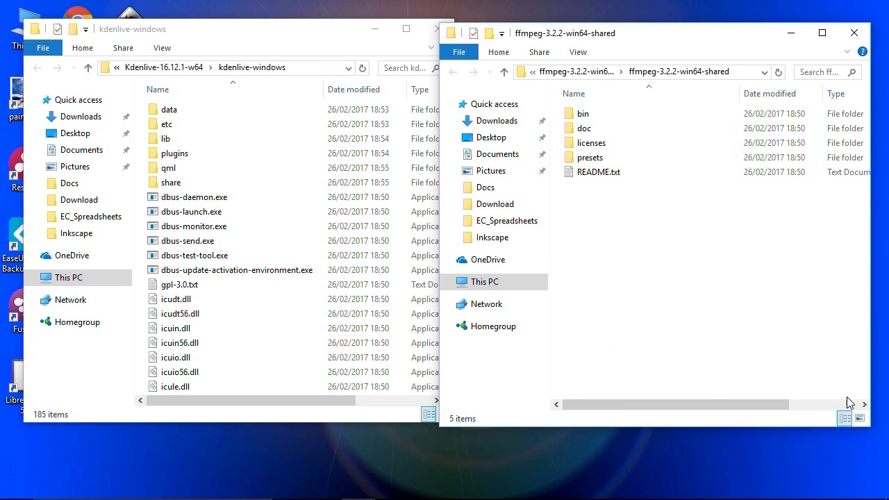
drag(870, 429, 824, 445)
drag(642, 43, 676, 38)
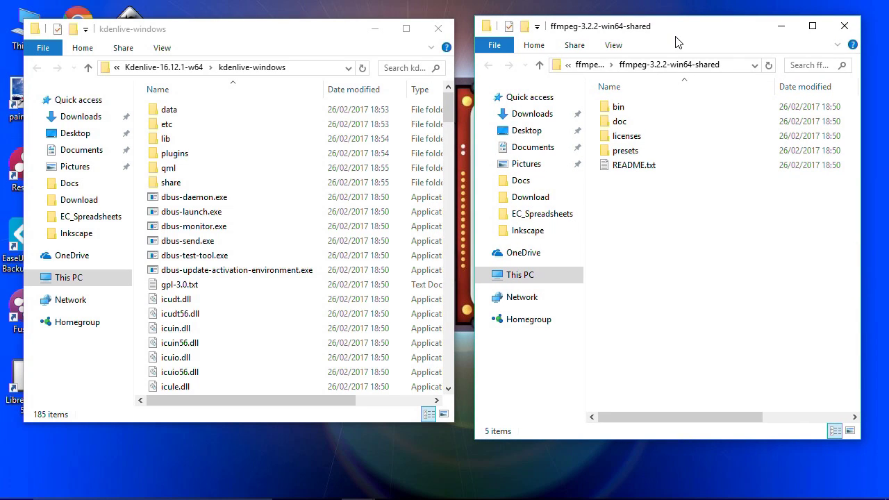
click(625, 156)
- Copy the ffmpeg presets folder and paste it into kdenlive-windows, making 186 items
right_click(625, 156)
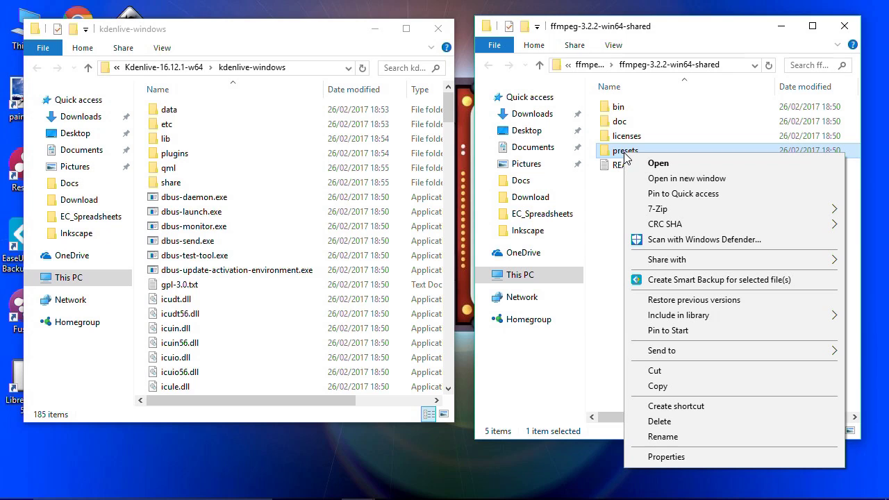
click(689, 387)
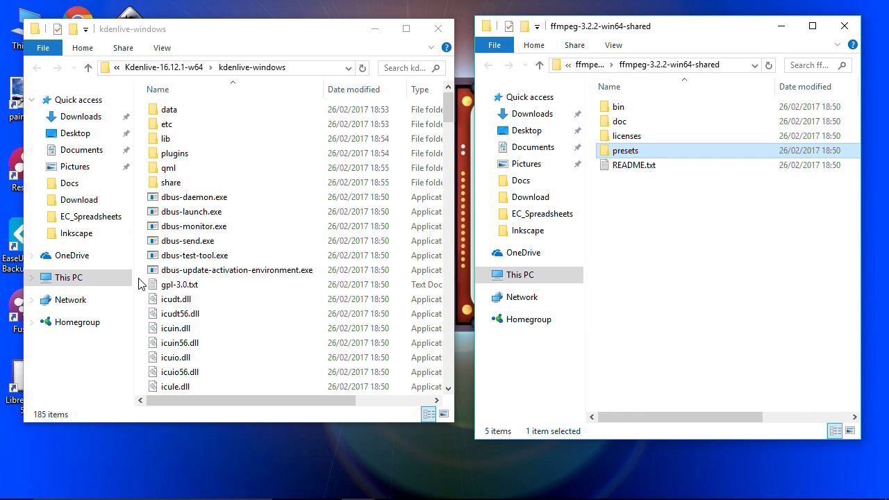
right_click(139, 282)
click(206, 376)
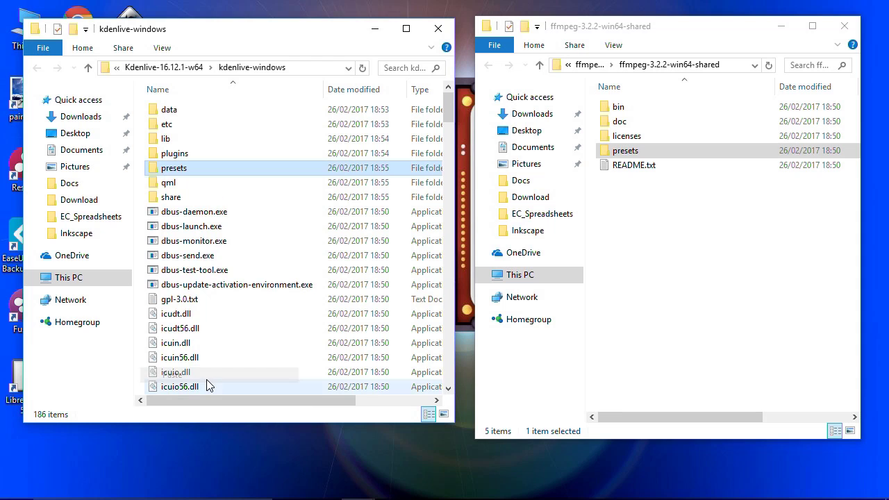
- Paste all eleven ffmpeg bin files into kdenlive-windows (197 items) and close both ffmpeg windows
click(611, 110)
double_click(611, 110)
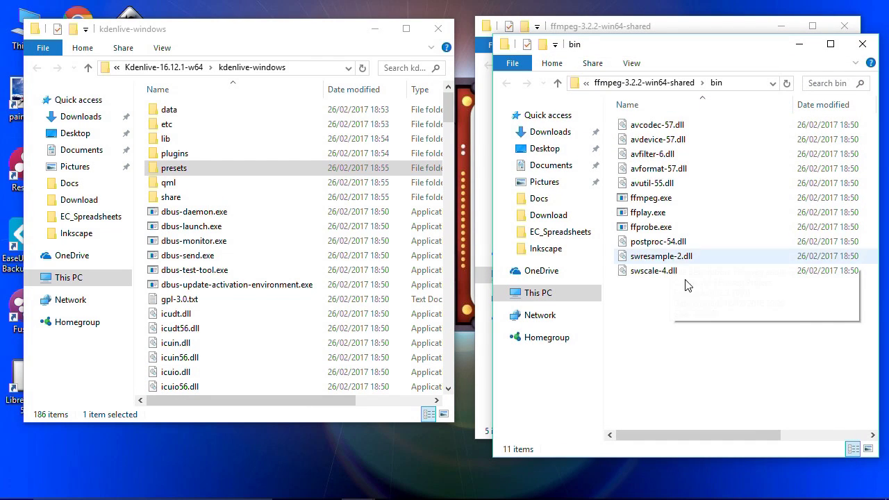
drag(692, 295, 615, 111)
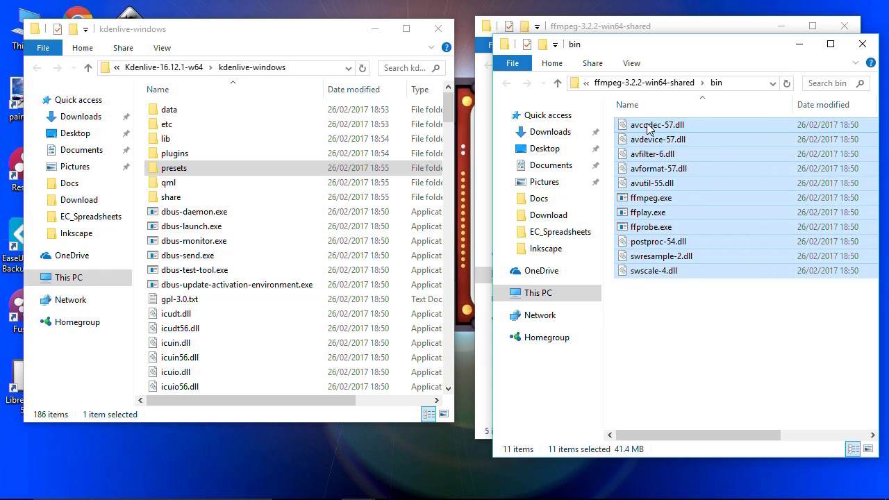
right_click(645, 122)
click(687, 240)
right_click(142, 203)
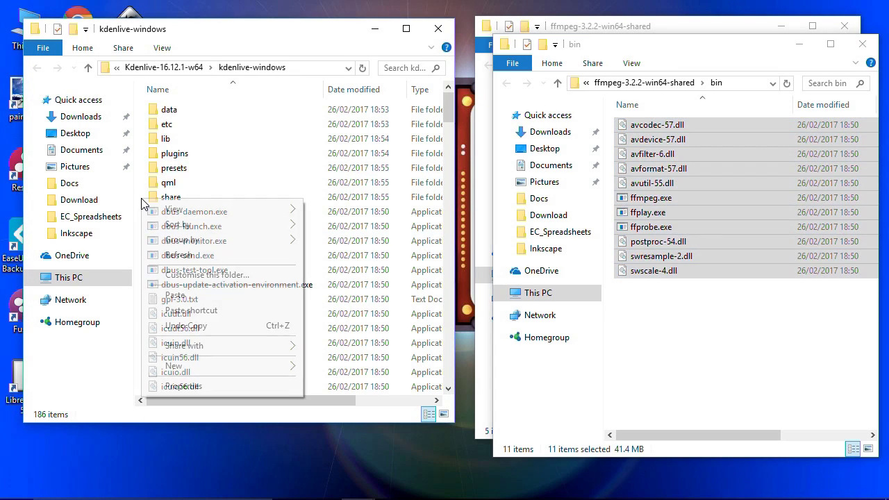
click(196, 294)
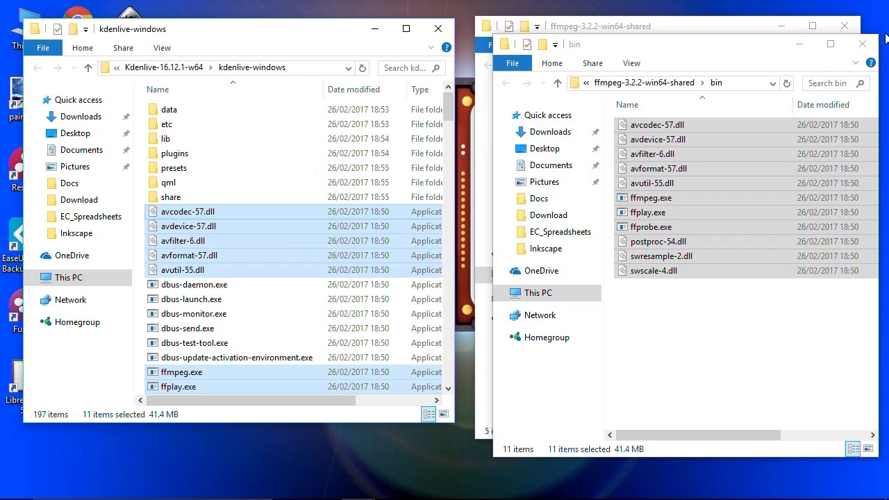
click(862, 44)
click(844, 27)
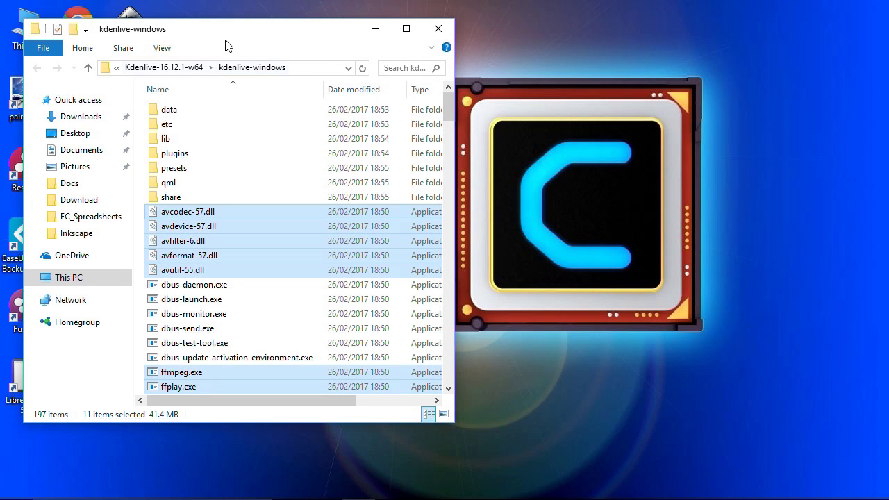
- Paste a kdenlive.exe shortcut onto the desktop and place it in the top icon row
drag(257, 37, 571, 37)
drag(760, 109, 759, 163)
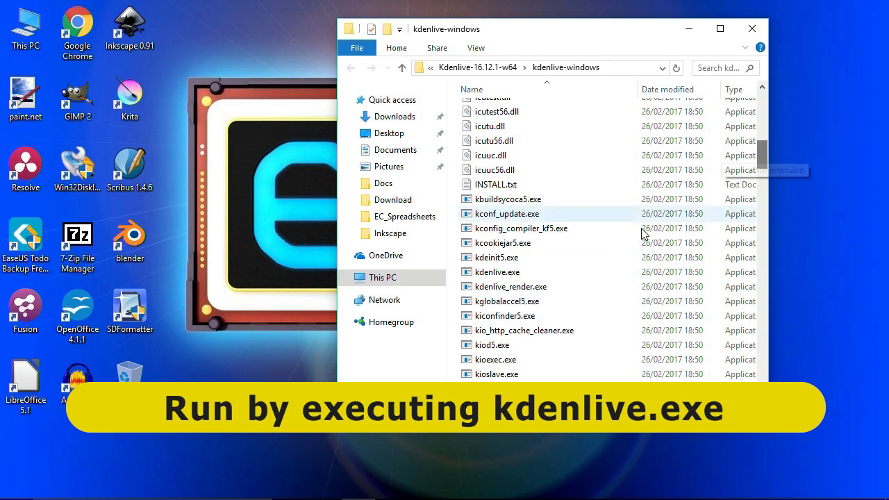
click(498, 277)
right_click(498, 278)
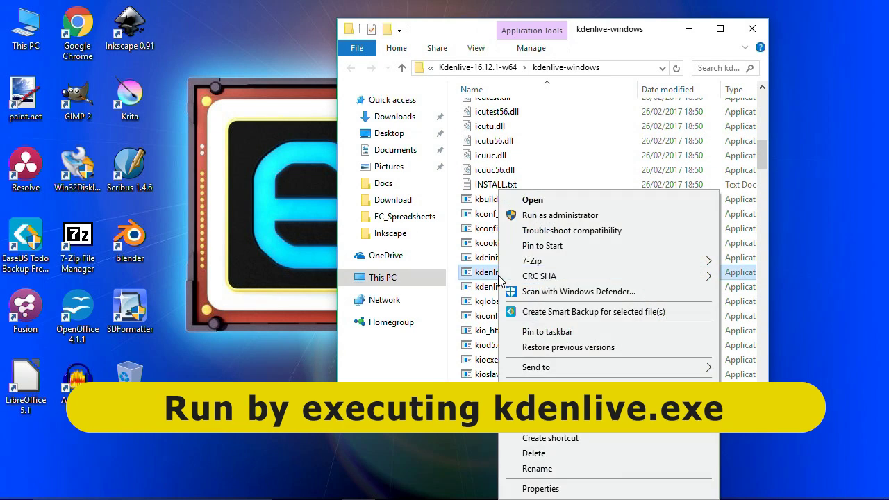
key(Escape)
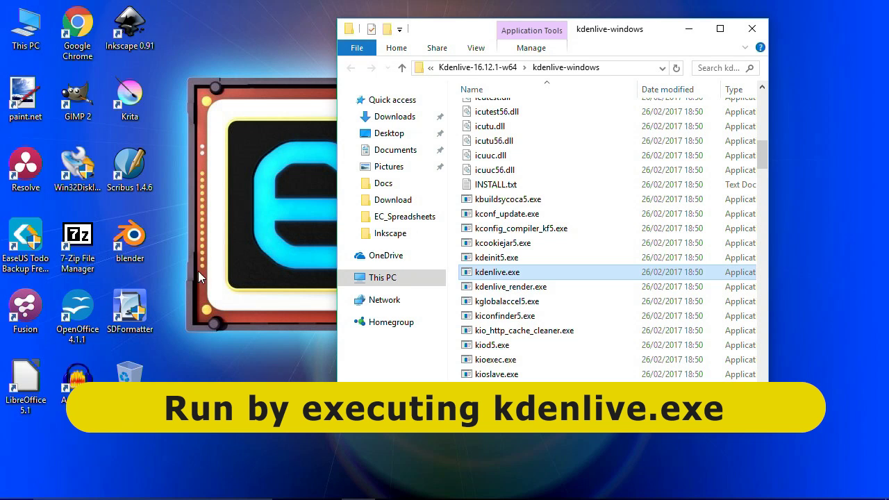
right_click(244, 249)
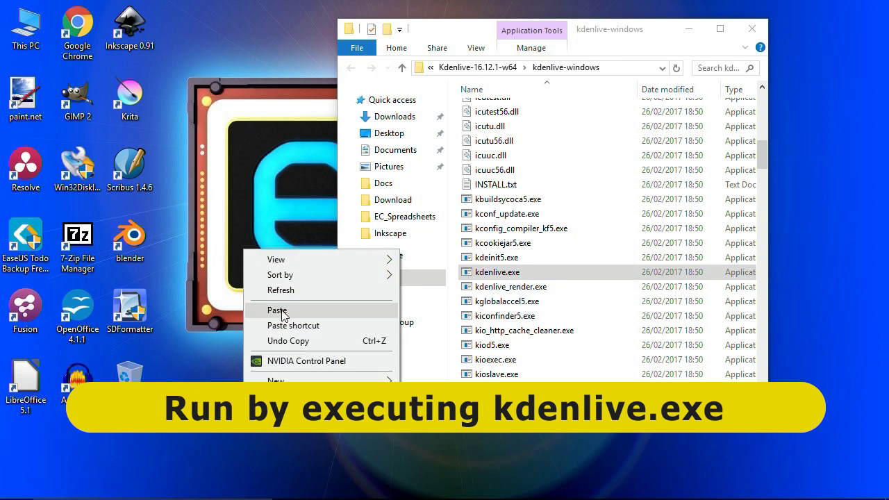
click(294, 325)
drag(234, 170, 205, 35)
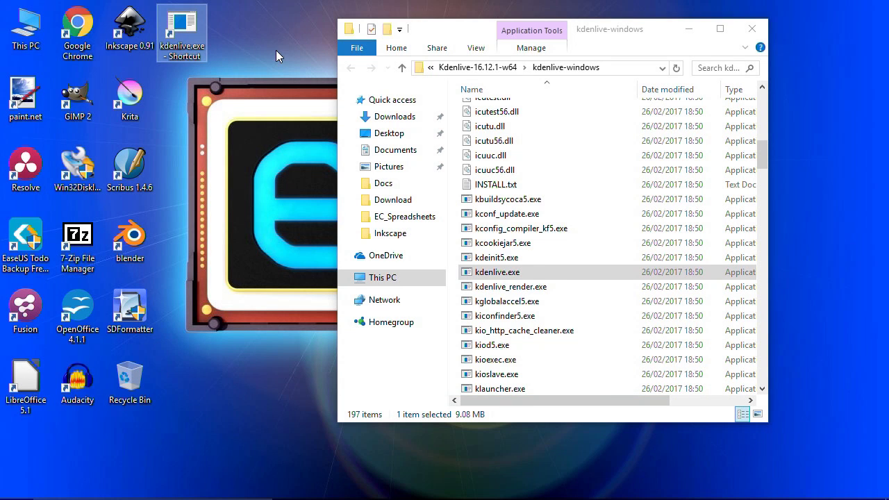
- Close the kdenlive-windows folder window and the Chrome download page
click(751, 28)
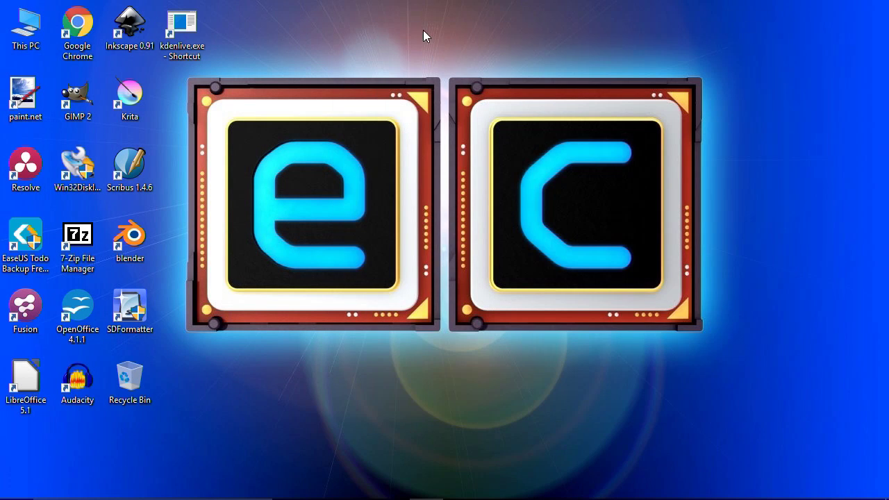
mouse_move(210, 495)
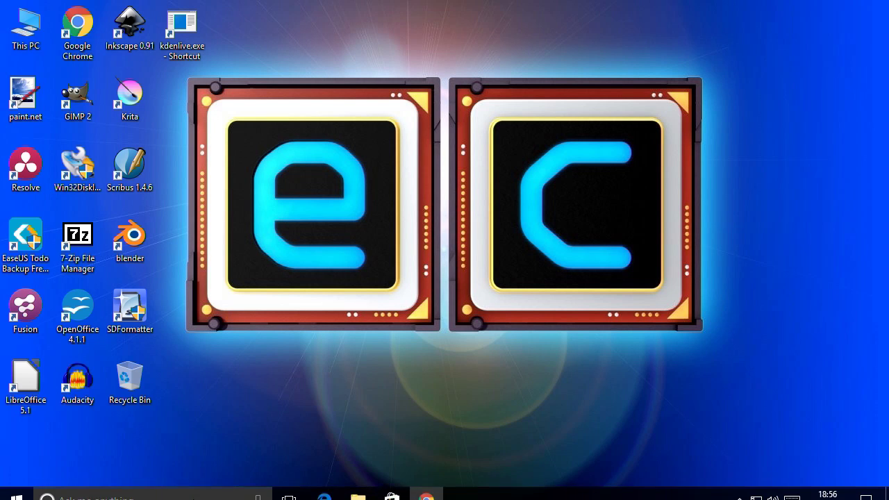
click(426, 486)
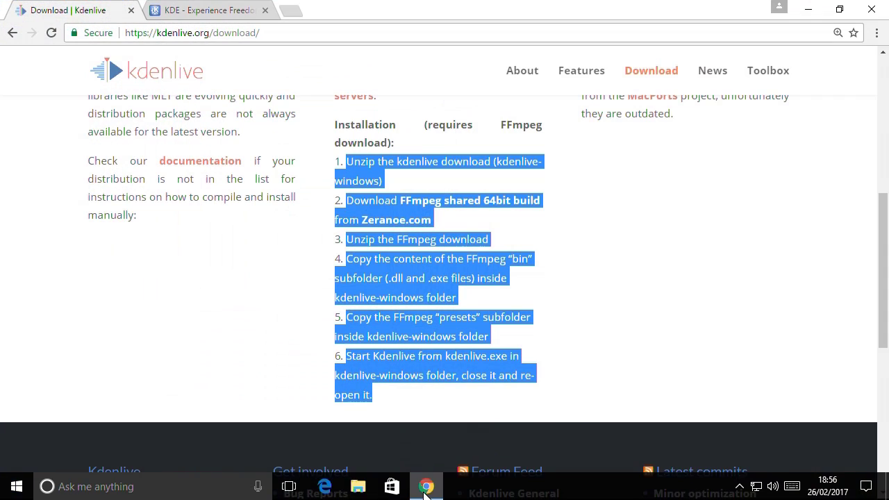
click(874, 12)
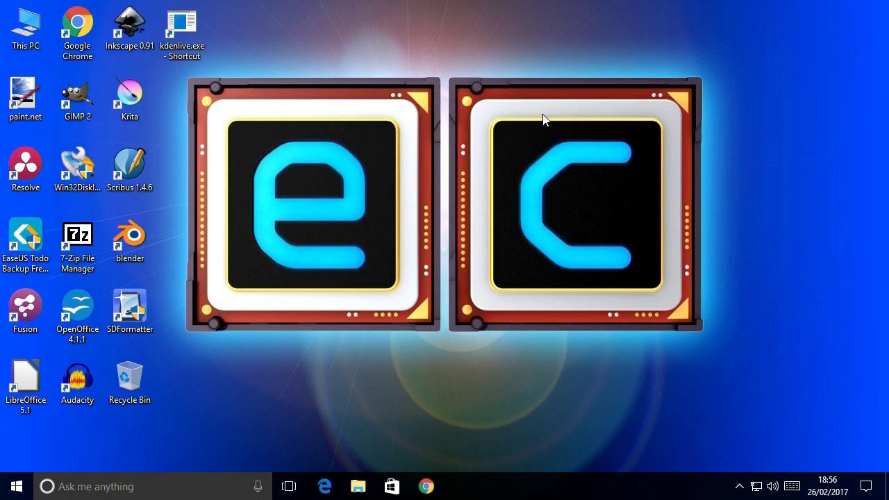
- Launch Kdenlive from the desktop shortcut, quit it via File, and relaunch it
double_click(173, 48)
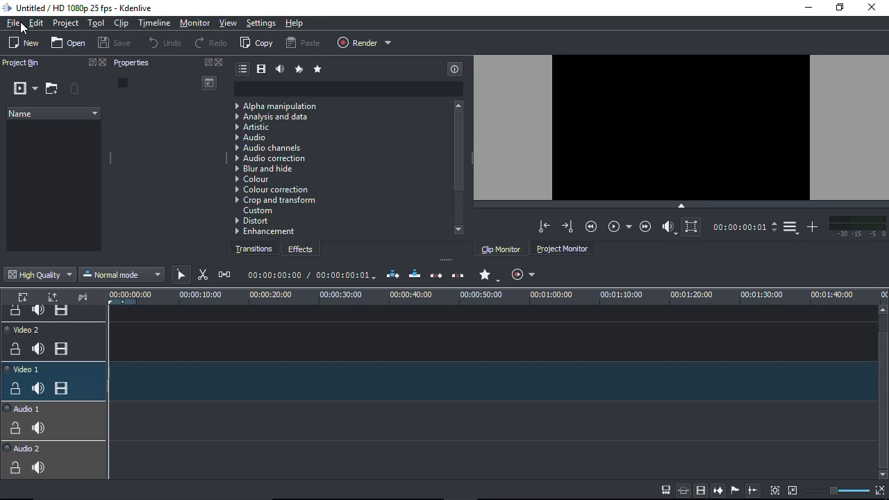
click(21, 26)
click(61, 169)
double_click(186, 43)
- Set the interface theme to Default from the Settings menu
click(229, 23)
mouse_move(261, 23)
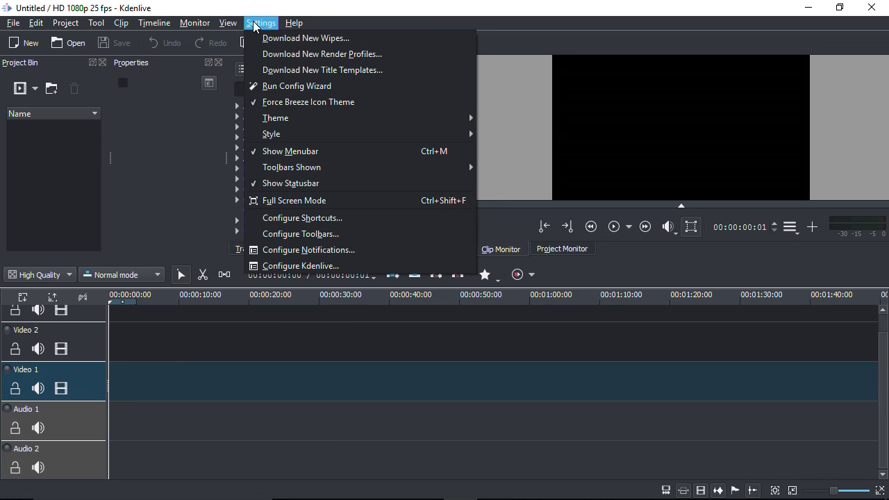
mouse_move(295, 120)
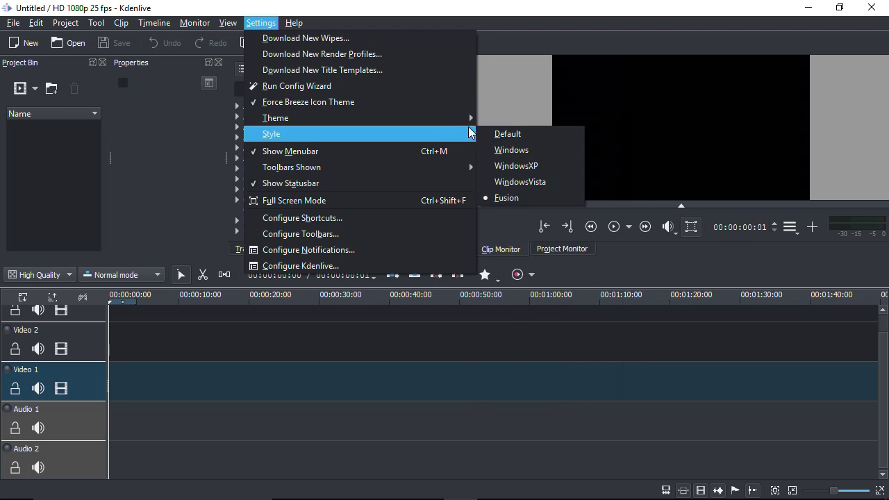
click(506, 118)
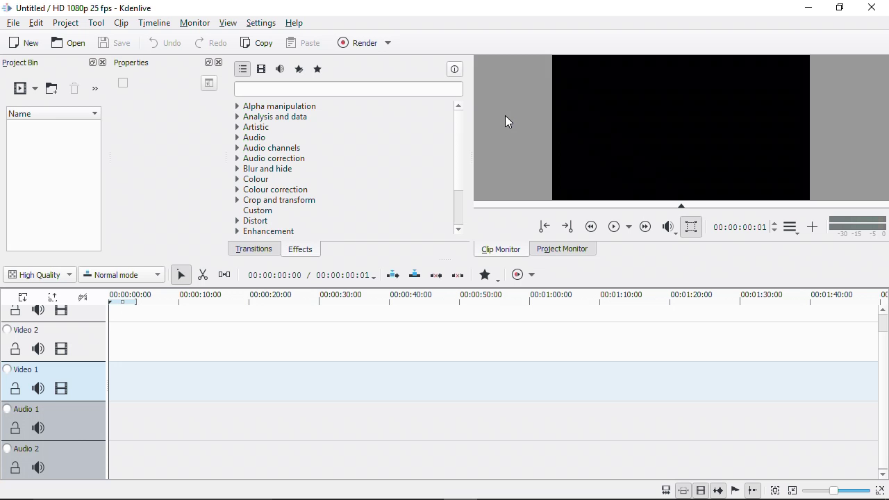
- Choose Breeze Dark under Settings > Theme
click(258, 25)
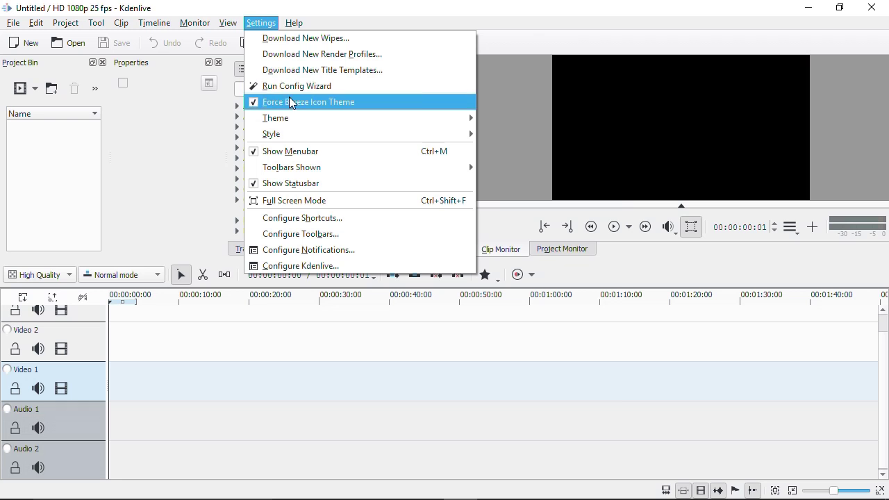
mouse_move(444, 118)
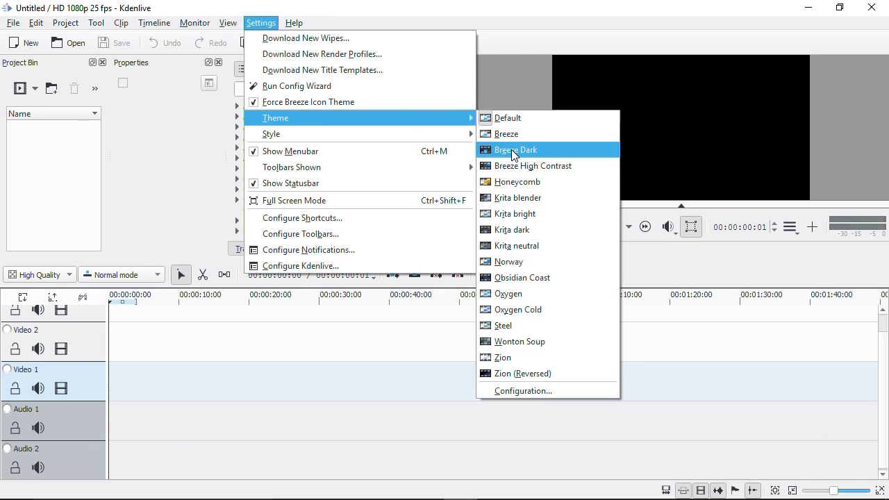
click(513, 149)
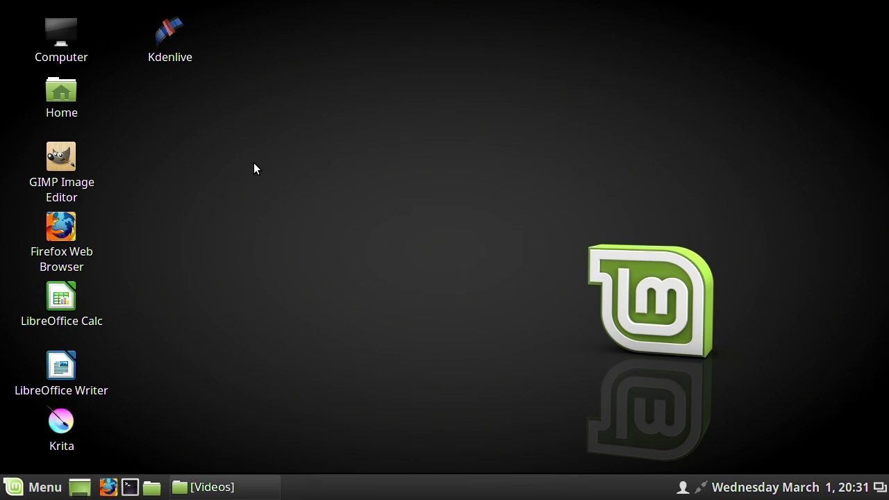
- Launch Kdenlive from its desktop icon to get an empty untitled project
click(170, 27)
double_click(169, 28)
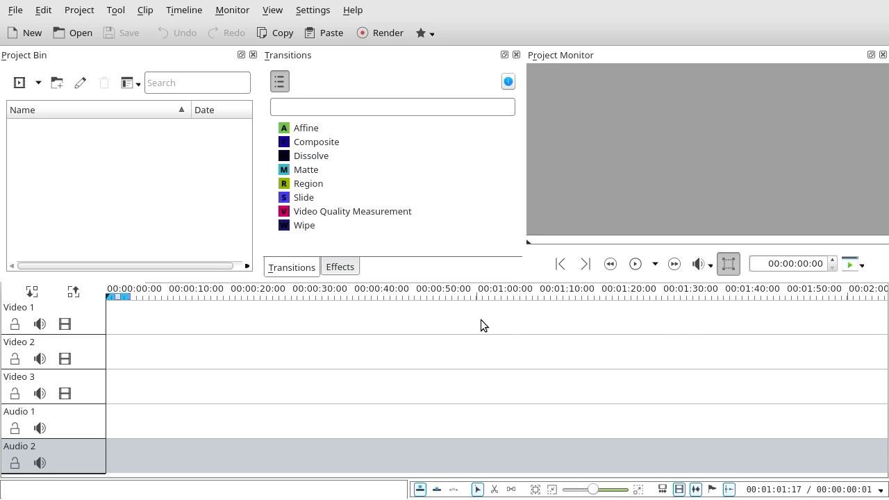
click(340, 268)
click(292, 267)
click(15, 11)
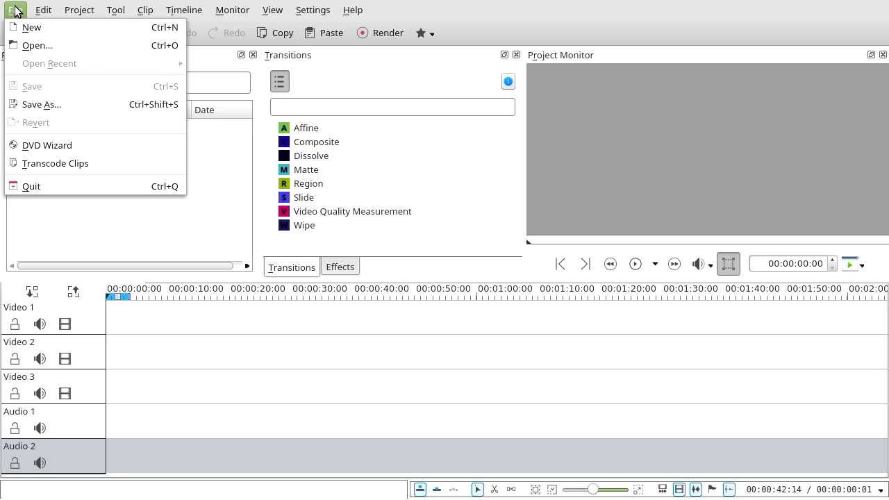
mouse_move(32, 12)
mouse_move(62, 15)
mouse_move(116, 11)
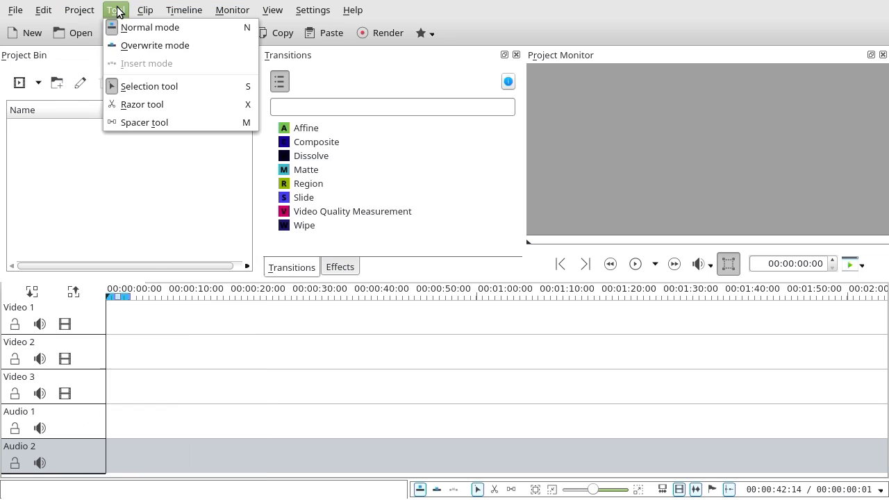
mouse_move(146, 14)
mouse_move(177, 17)
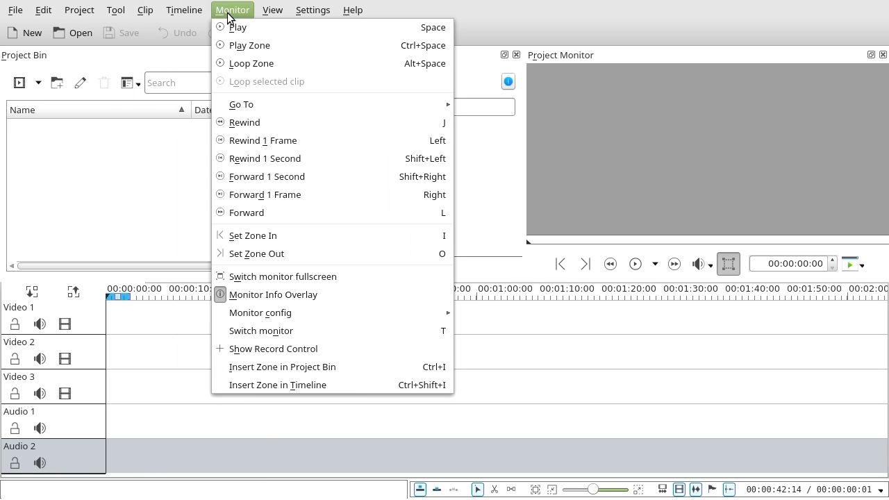
mouse_move(263, 20)
mouse_move(299, 18)
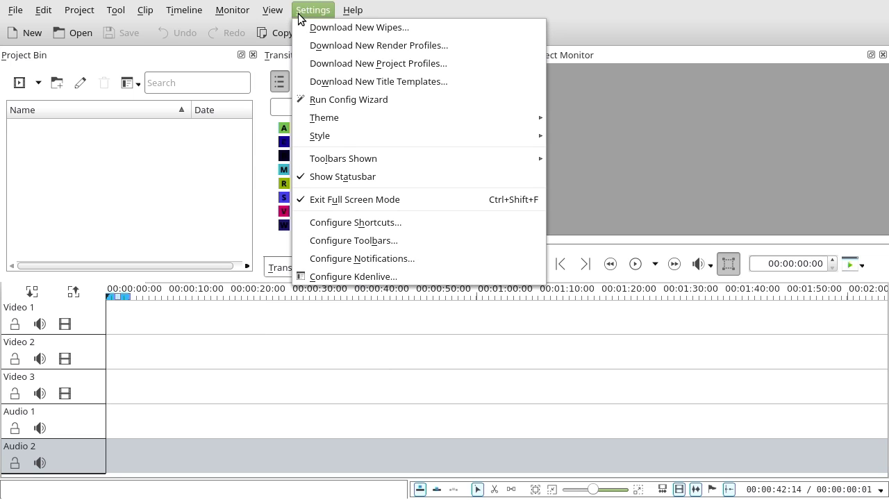
mouse_move(346, 18)
click(178, 171)
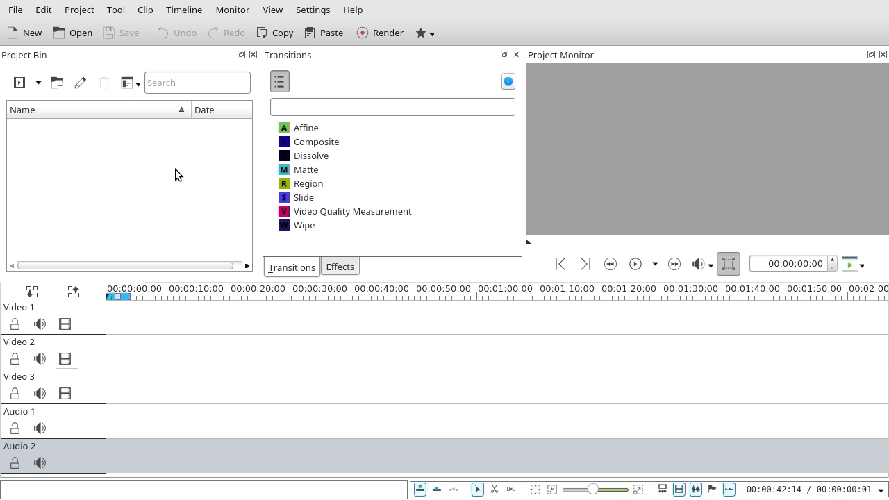
- Add Steam_Train_Approaches.mp4, Train_Arrives.mp4 and Train_Whistle.wav from Test_Edit_Clips to the Project Bin
click(23, 85)
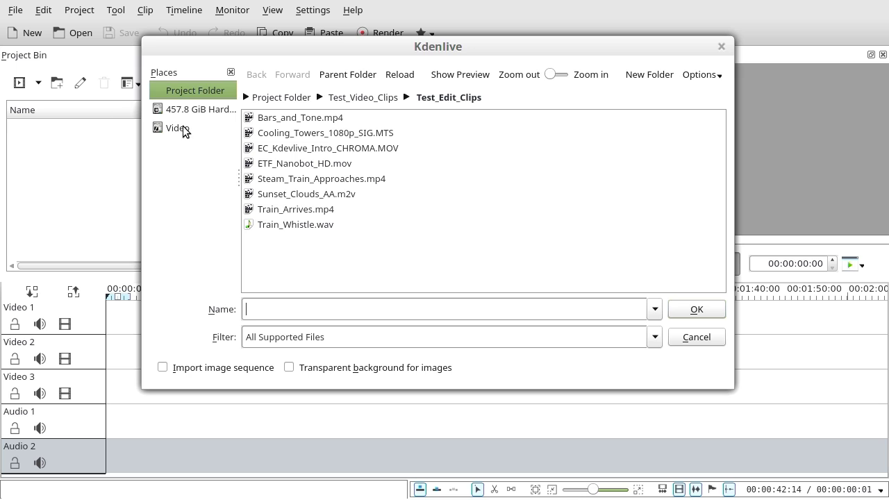
click(320, 182)
ctrl+click(300, 214)
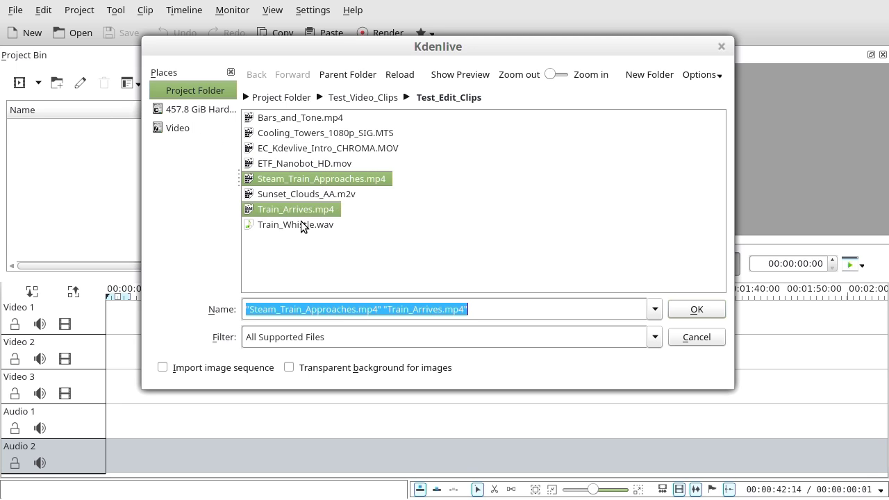
ctrl+click(300, 226)
click(688, 308)
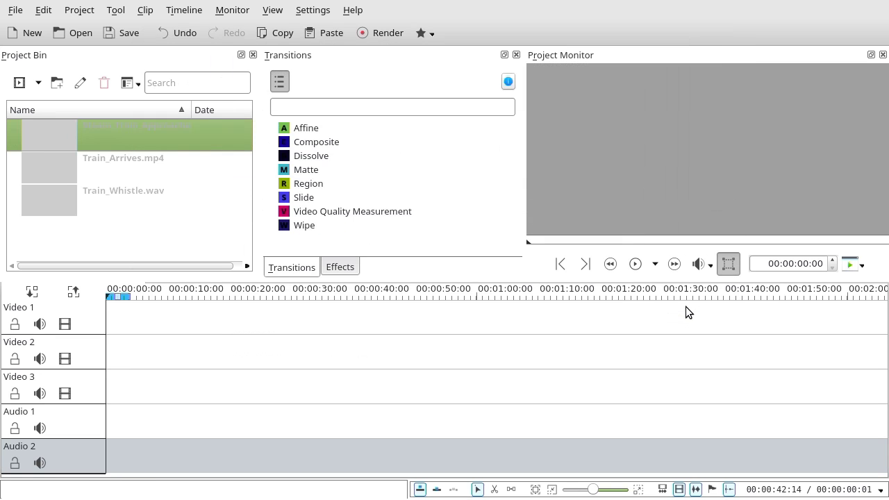
- Place Steam_Train_Approaches.mp4 on Video 1, zoom the timeline in and preview it
drag(70, 135, 127, 314)
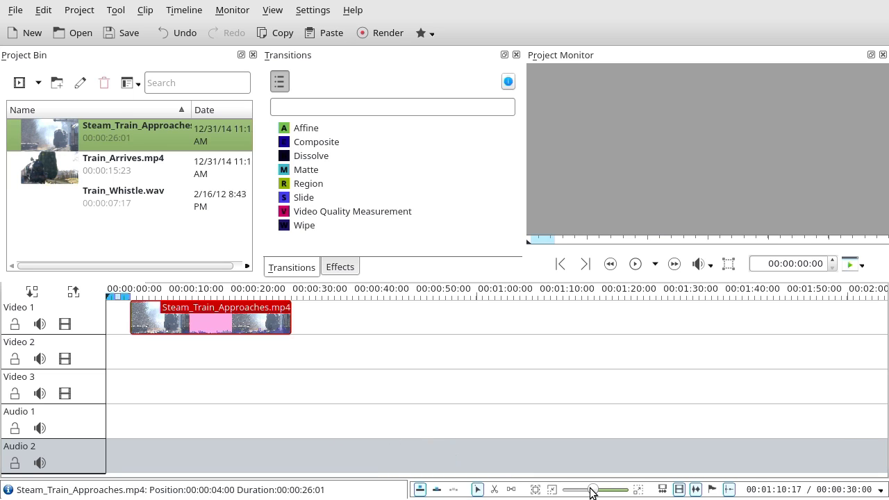
drag(590, 492, 595, 492)
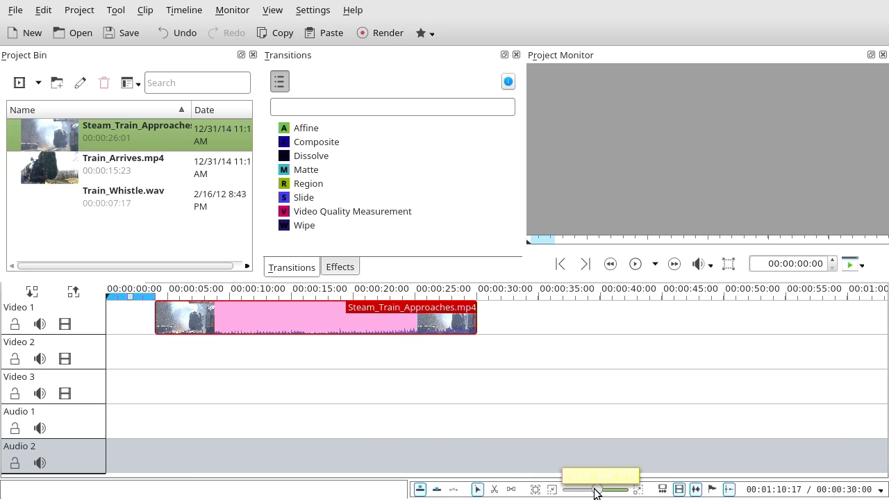
click(145, 297)
key(space)
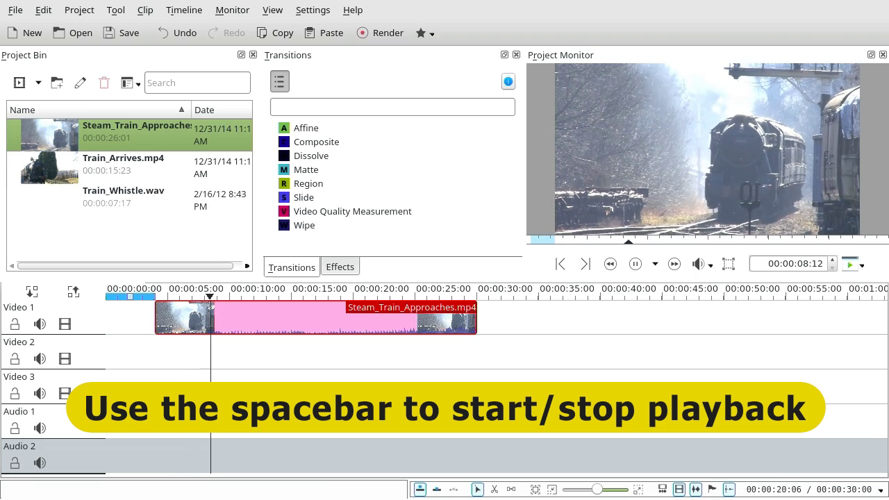
key(space)
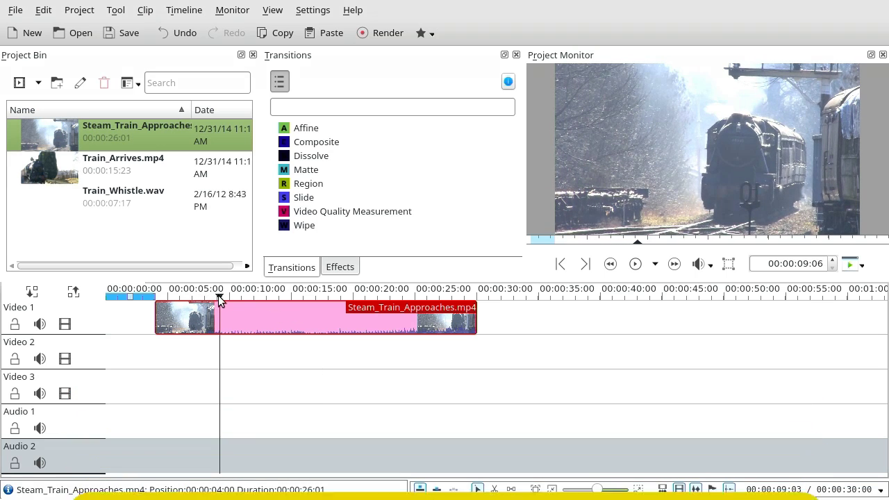
- Trim the clip's start to 00:00:17:00, move it to zero, and add Train_Arrives.mp4 to the timeline
drag(225, 300, 316, 321)
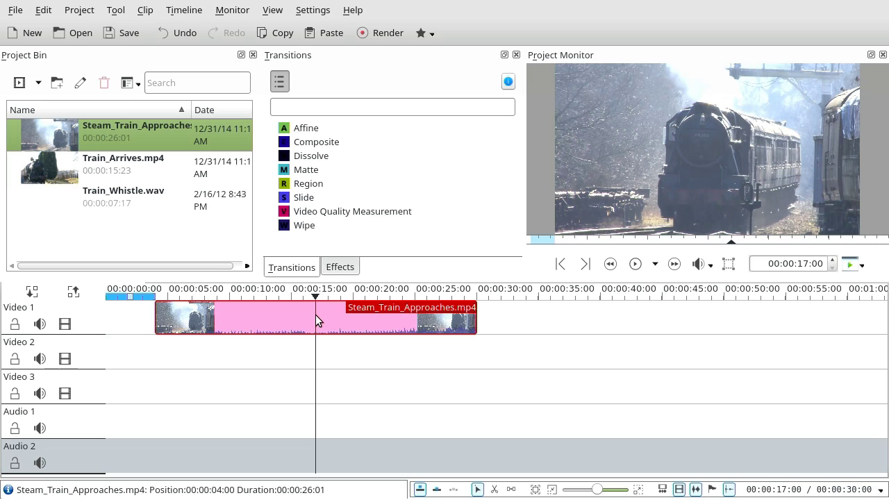
drag(157, 317, 312, 368)
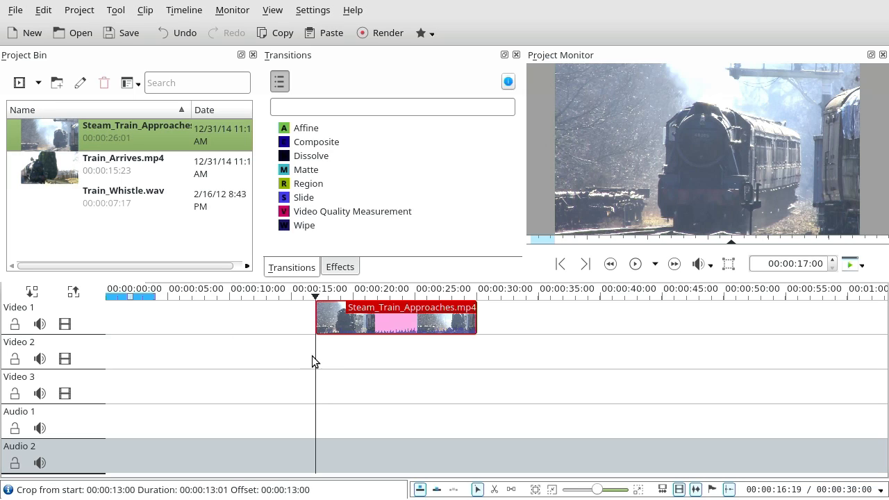
drag(347, 330, 138, 329)
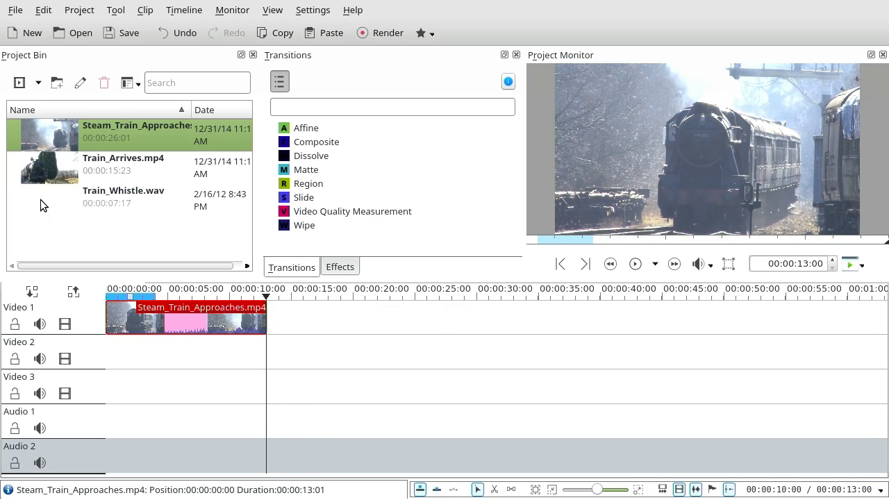
drag(48, 166, 307, 341)
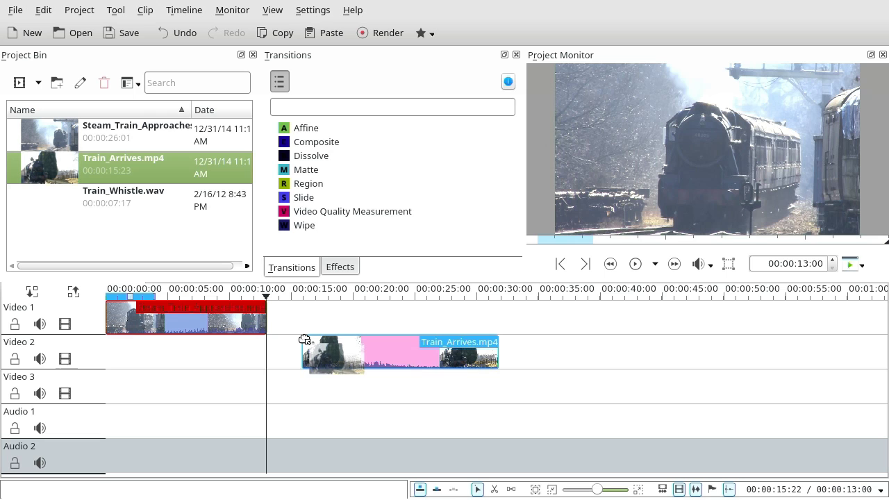
- Preview the cut into Train_Arrives.mp4, then shift it onto Video 2 overlapping the first clip's end
drag(391, 349, 356, 329)
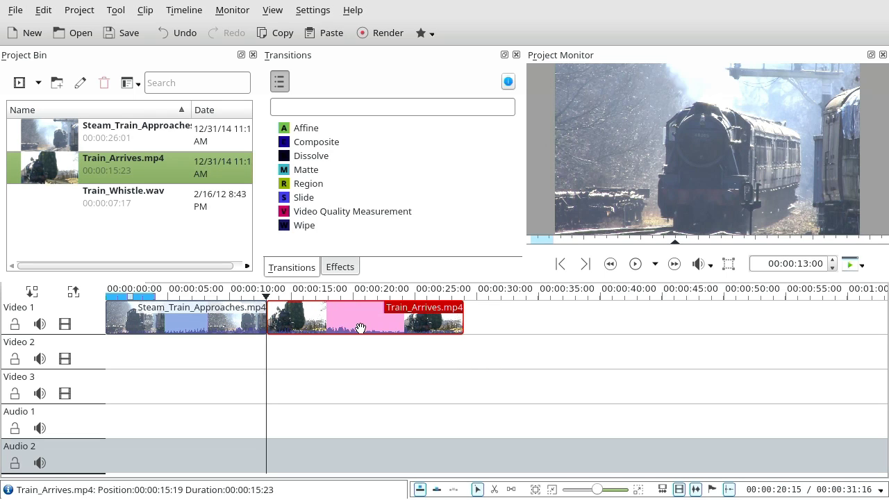
drag(264, 297, 227, 347)
key(space)
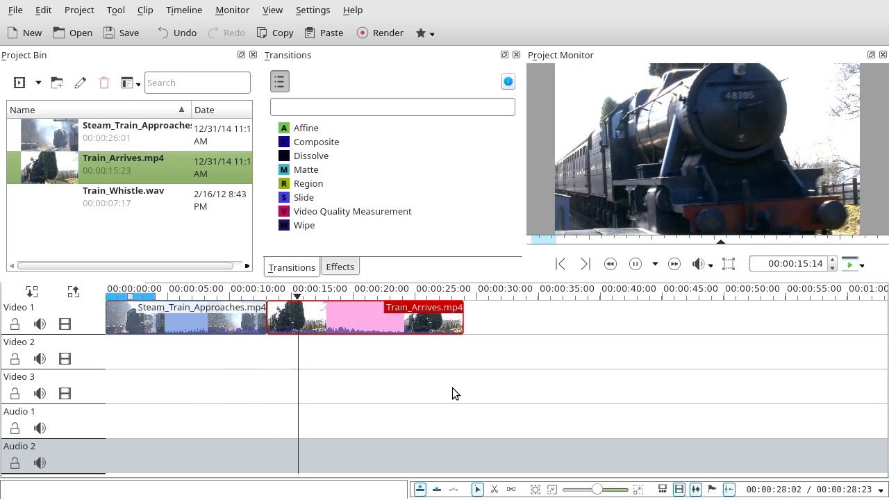
key(space)
drag(362, 331, 341, 350)
- Drop a Dissolve transition onto the overlap of the two train clips and play it back
click(199, 306)
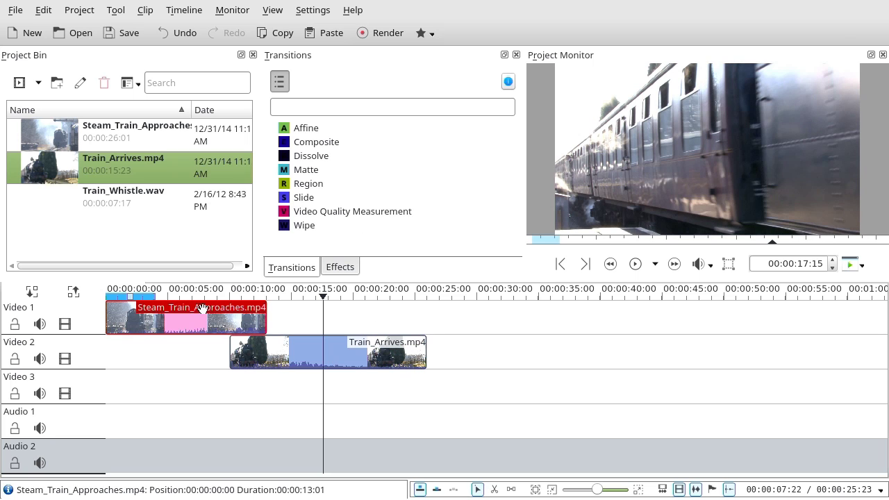
click(308, 157)
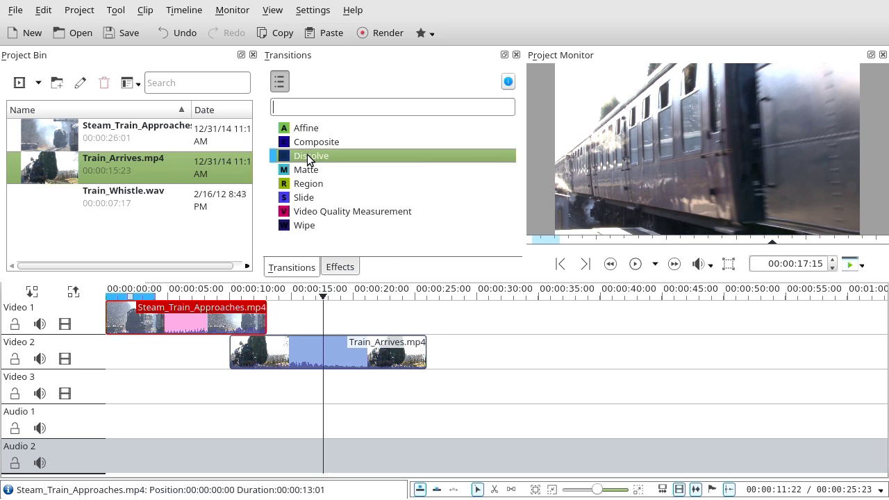
drag(309, 156, 266, 332)
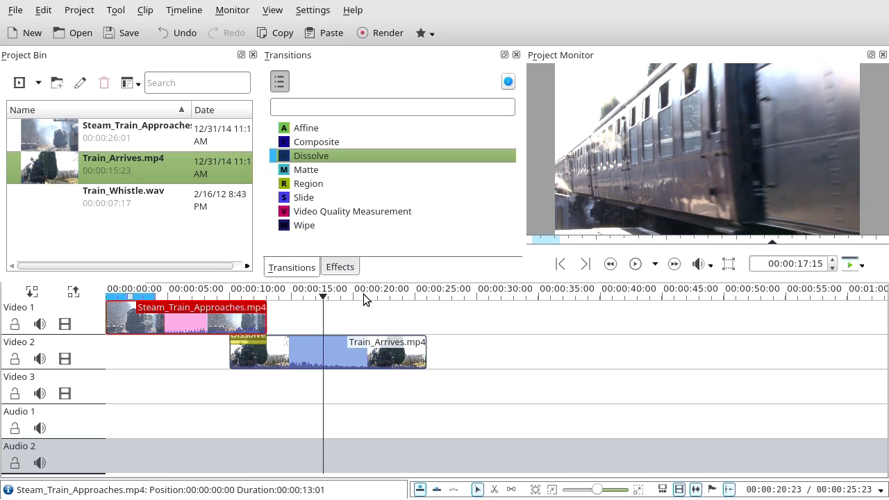
drag(317, 297, 273, 297)
click(198, 309)
key(space)
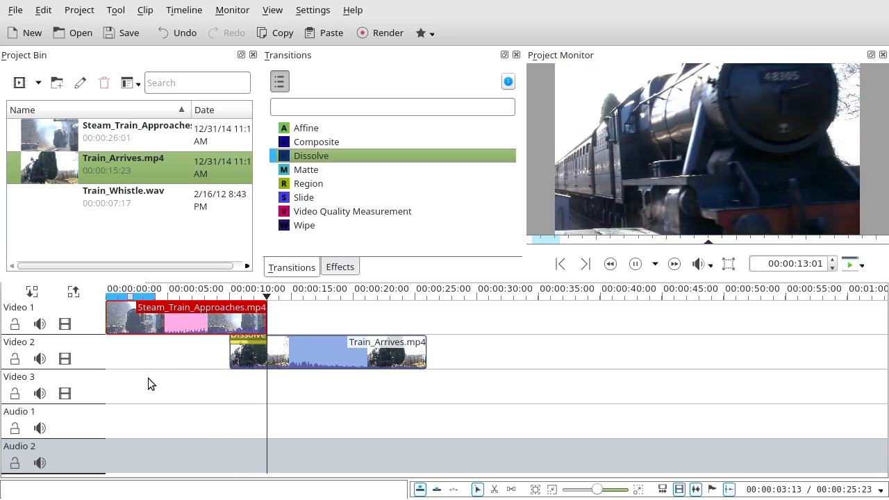
key(space)
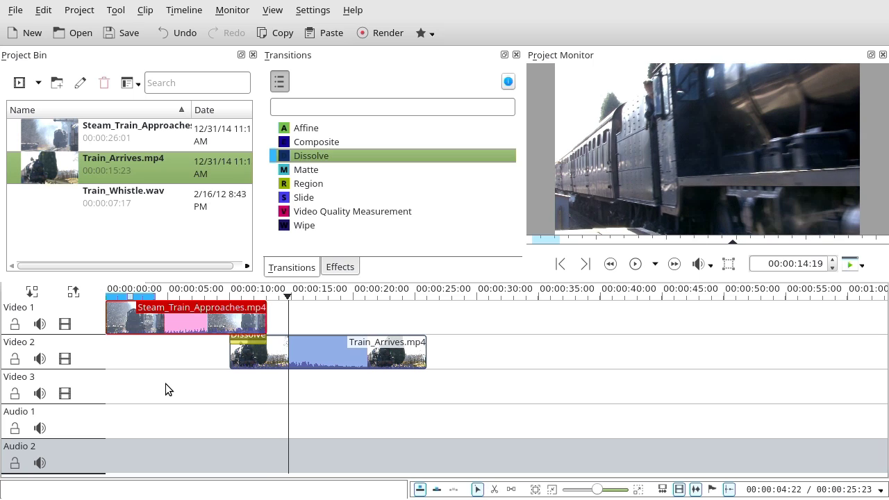
- Put Train_Whistle.wav on Video 3 under the dissolve, nudge it earlier, and extend the zone to Train_Arrives.mp4's end
click(135, 200)
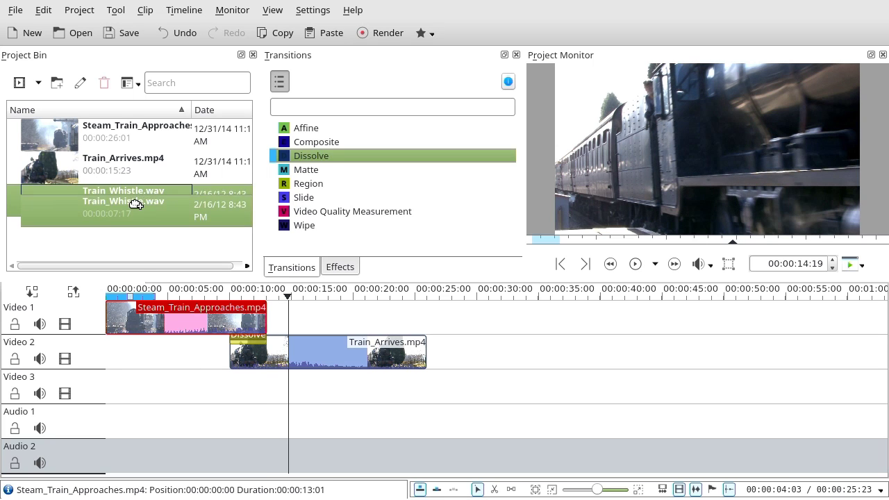
drag(146, 202, 231, 387)
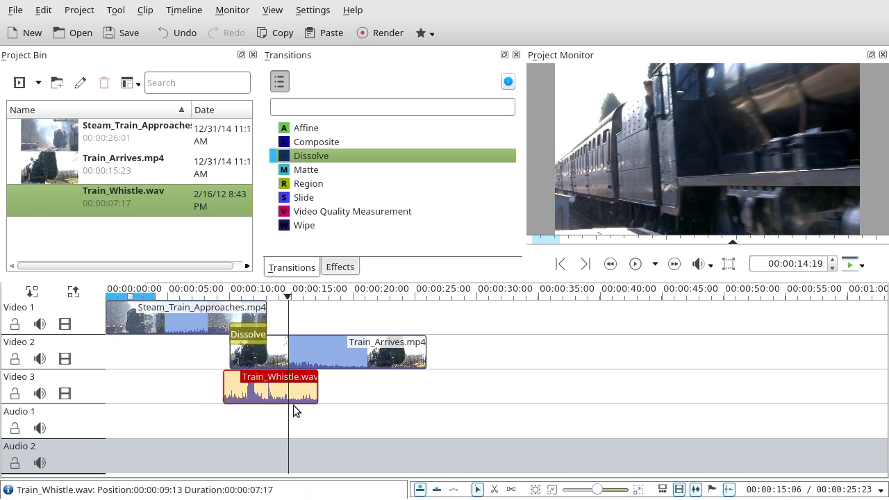
drag(290, 299, 186, 299)
key(space)
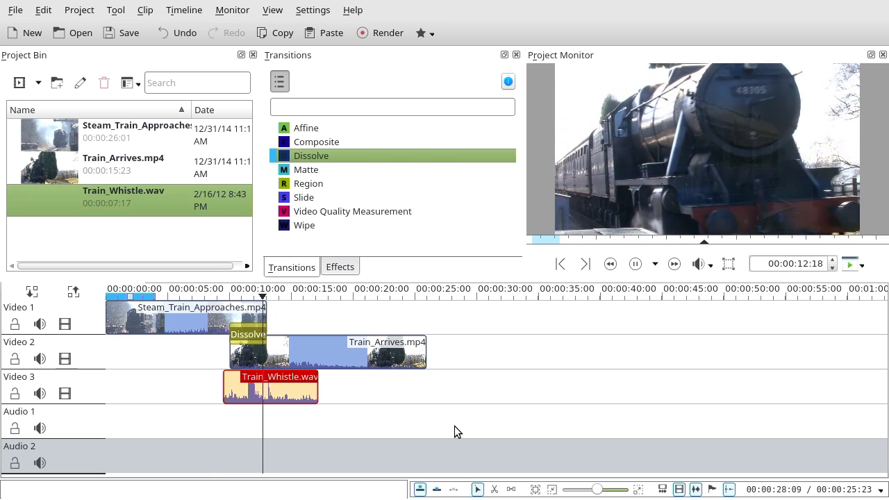
drag(292, 382, 281, 383)
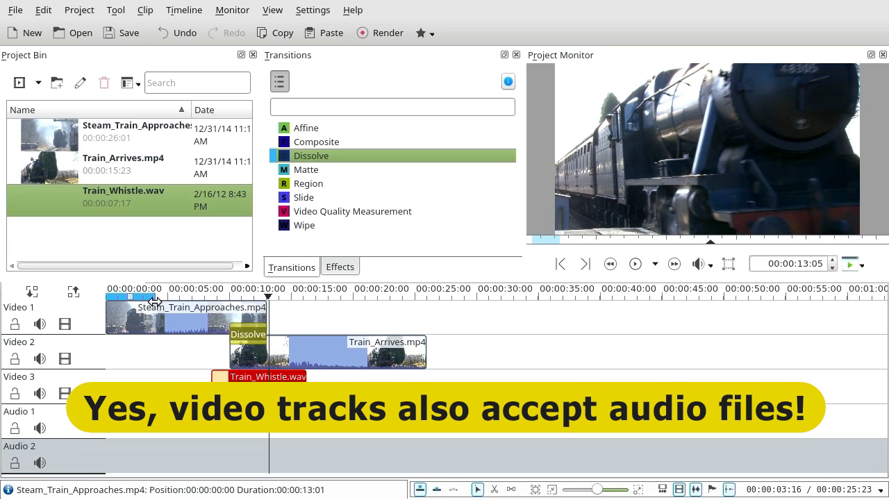
mouse_move(159, 299)
mouse_down()
mouse_move(318, 344)
mouse_move(440, 407)
mouse_move(430, 410)
mouse_up()
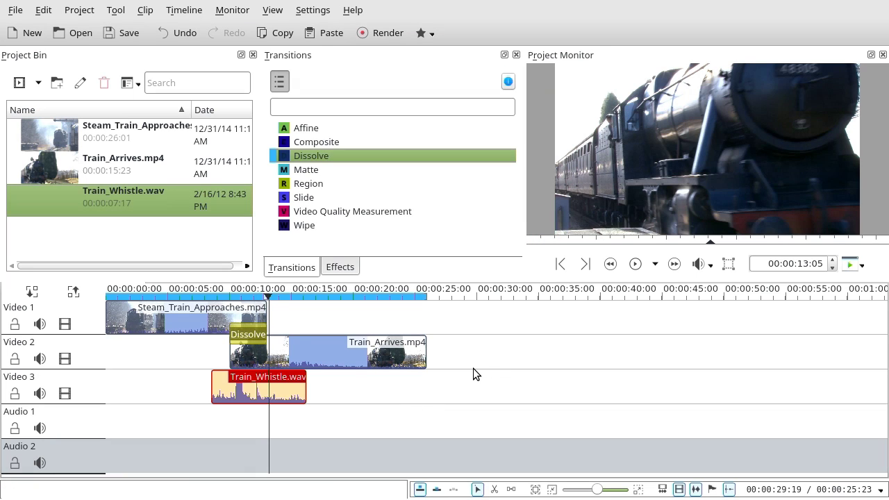
- In the render settings, name the output Test.mp4 and keep Full project selected
click(387, 36)
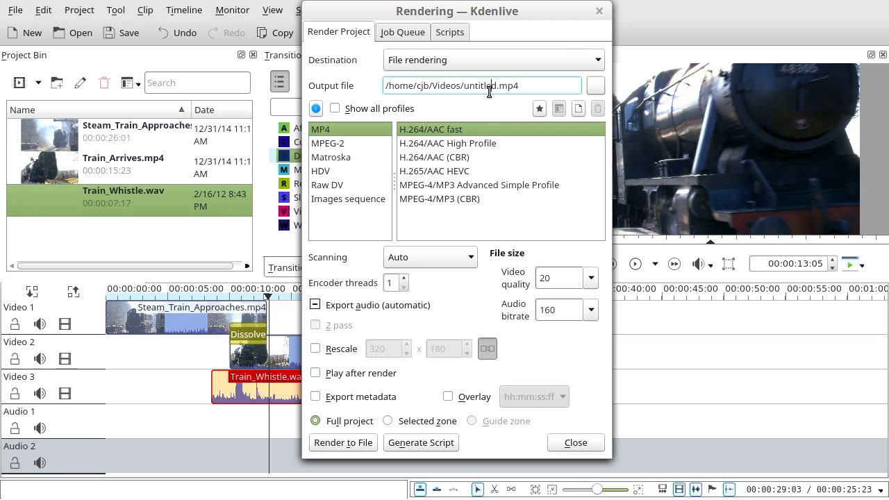
key(BackSpace)
key(BackSpace)
key(BackSpace)
key(BackSpace)
key(BackSpace)
key(BackSpace)
key(BackSpace)
text(Test)
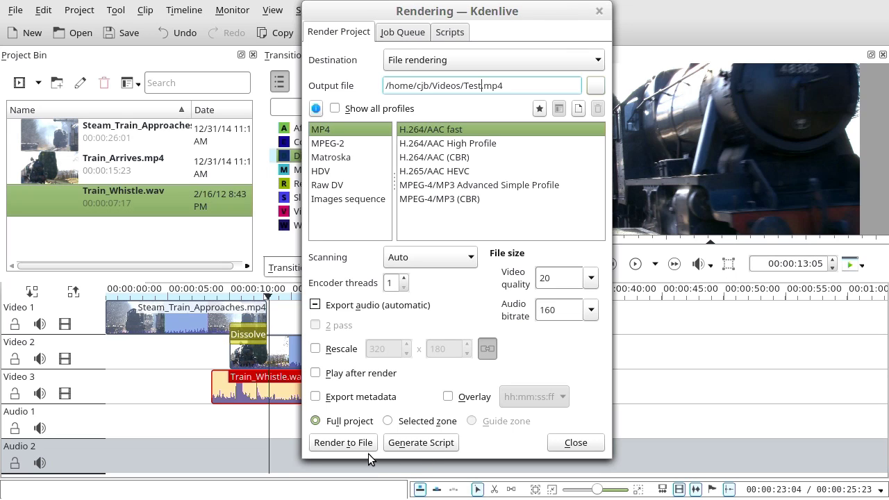
click(388, 422)
click(317, 421)
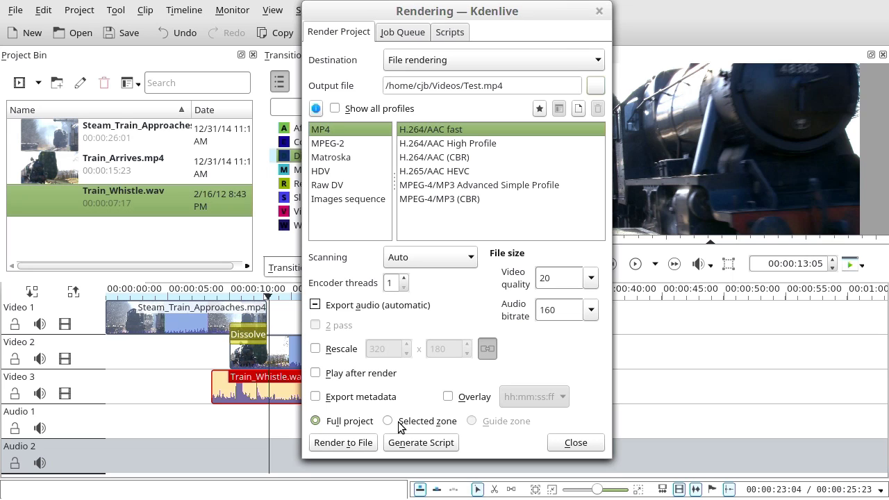
- Render Test.mp4 to file, then remove the finished job and close the rendering window
click(351, 444)
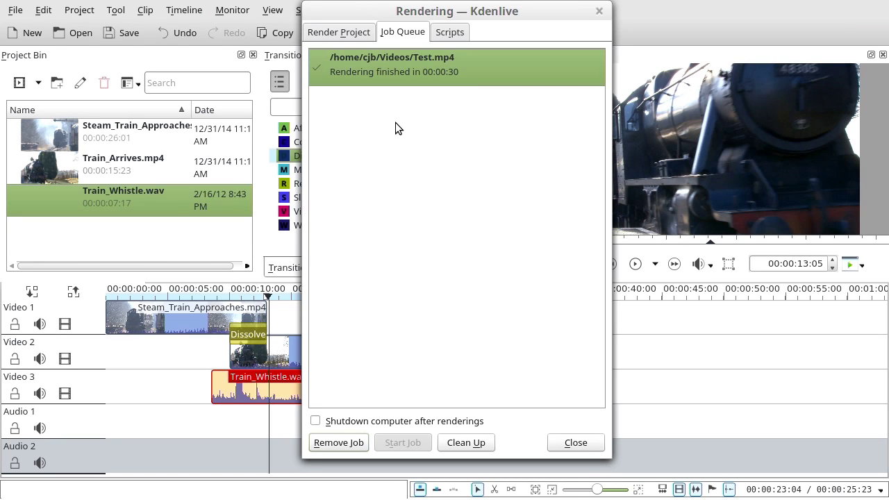
click(352, 447)
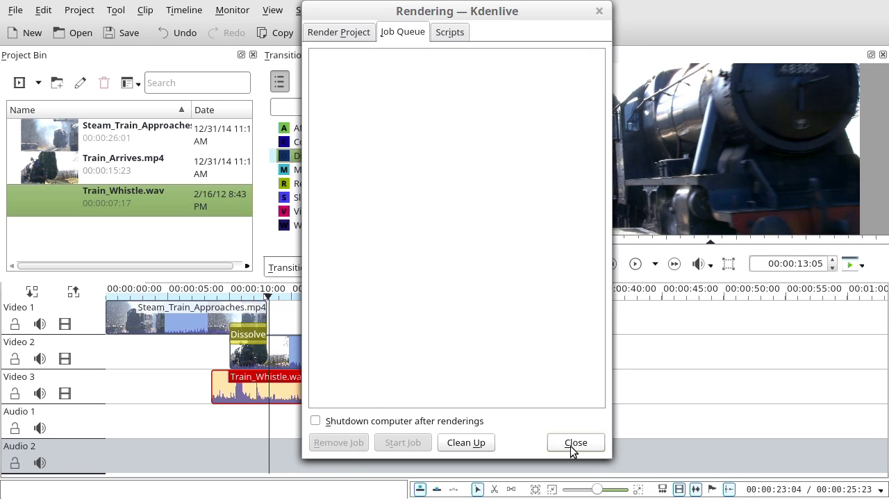
click(572, 445)
- Switch to the Videos folder in Nemo and play the rendered Test.mp4
key(alt+Tab)
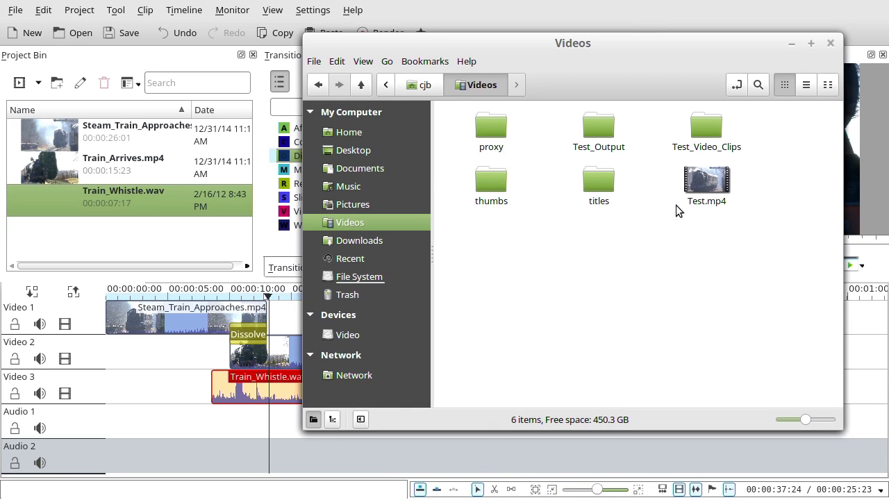
double_click(692, 187)
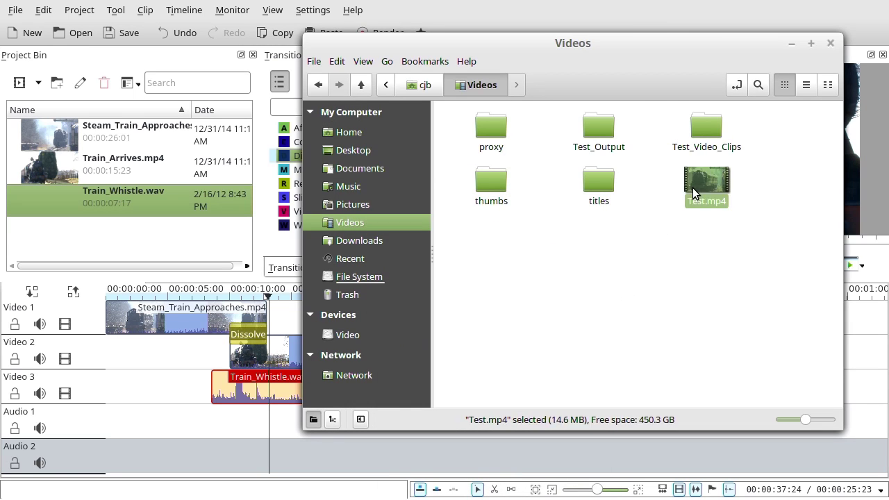
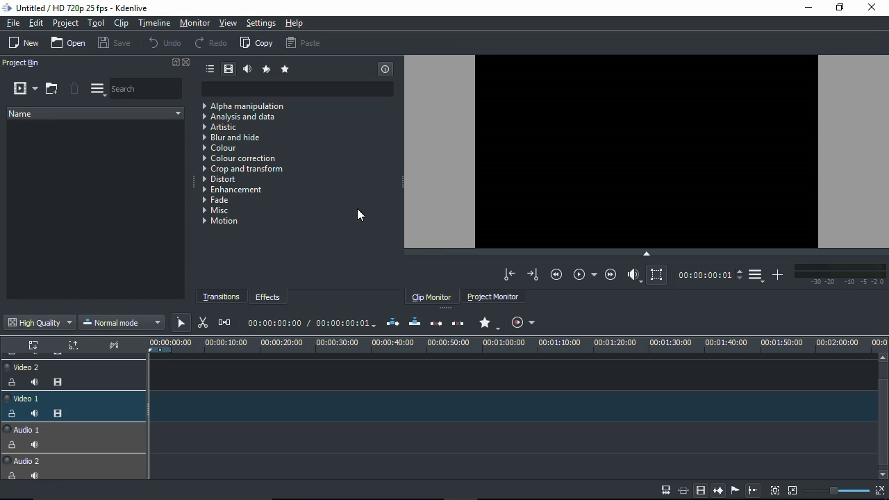
- Import all six clips from Test_Clips into the Project Bin and widen the bin to show details
click(20, 90)
drag(473, 258, 401, 184)
click(634, 337)
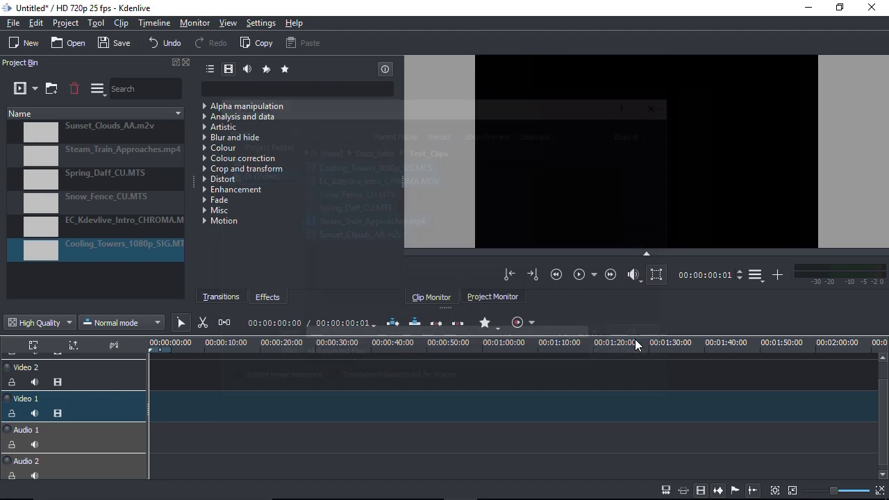
drag(193, 181, 255, 182)
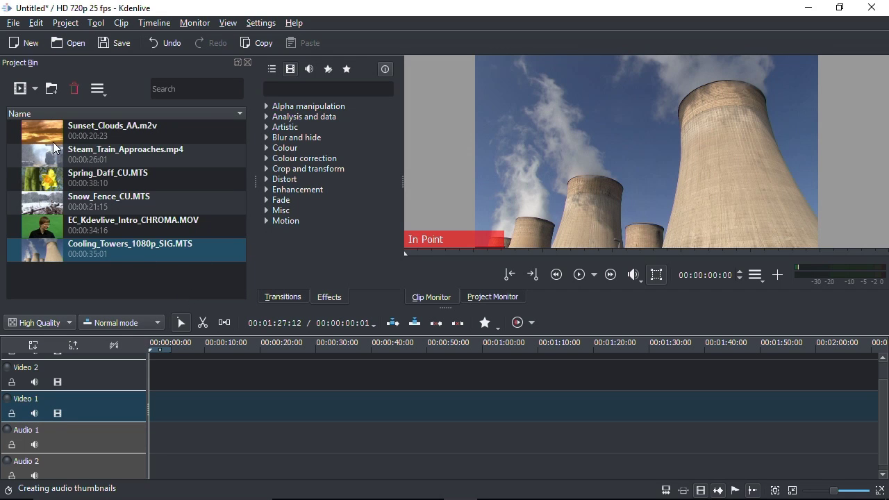
- Preview the Sunset_Clouds and Steam_Train_Approaches clips in the Clip Monitor
click(47, 131)
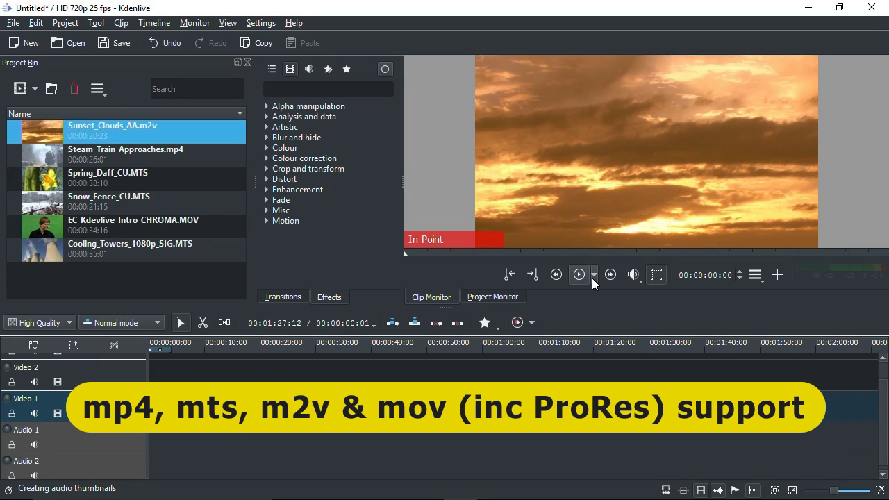
click(580, 275)
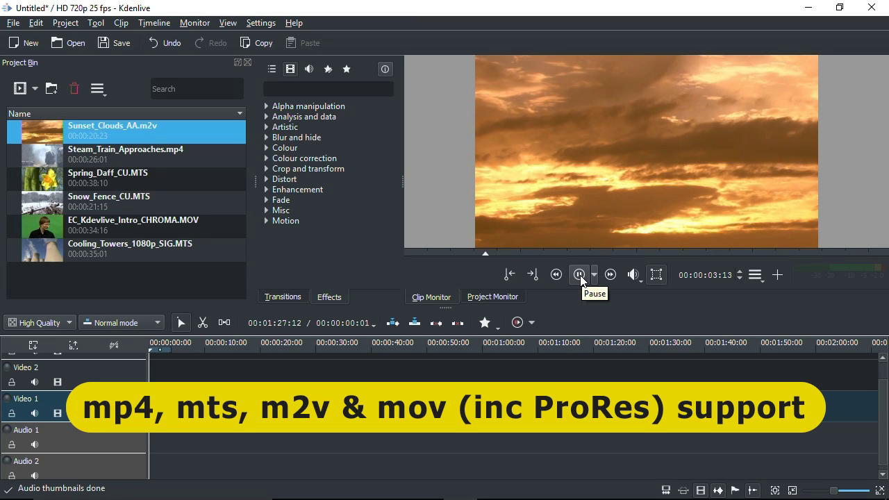
click(580, 275)
click(26, 150)
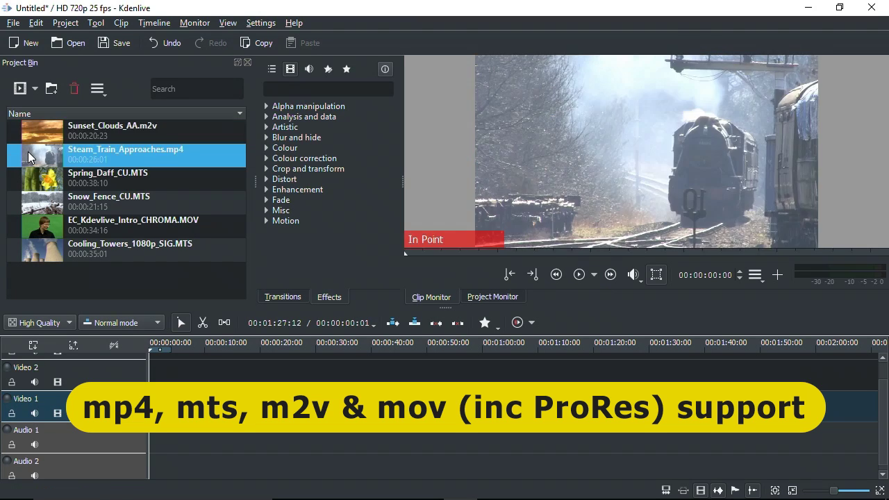
click(577, 274)
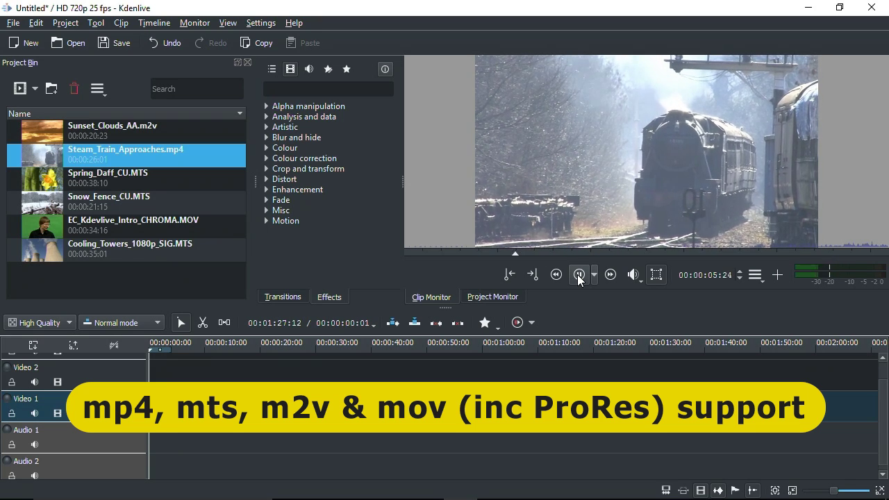
click(577, 274)
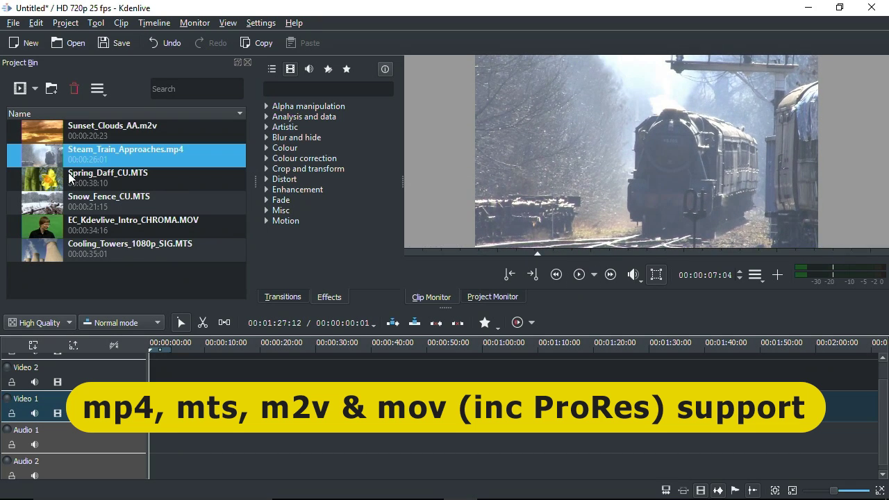
- Preview Spring_Daff_CU, Snow_Fence_CU, Cooling_Towers and the green-screen presenter clip
click(56, 179)
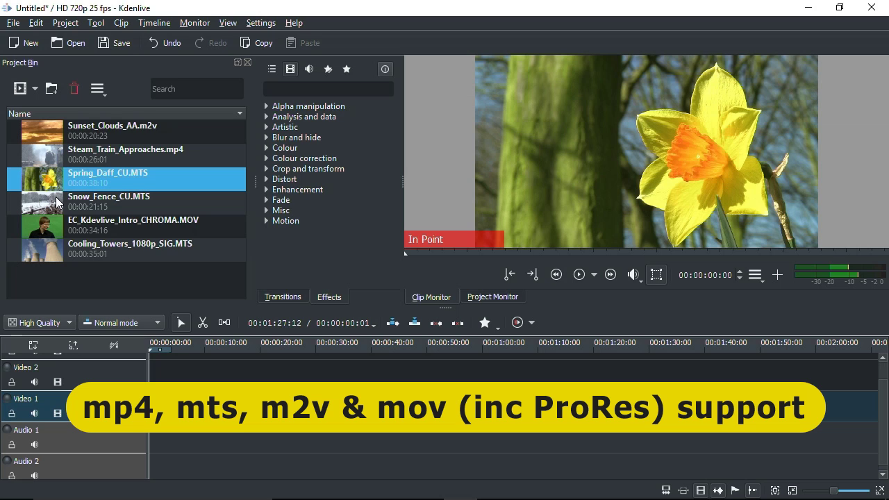
click(55, 198)
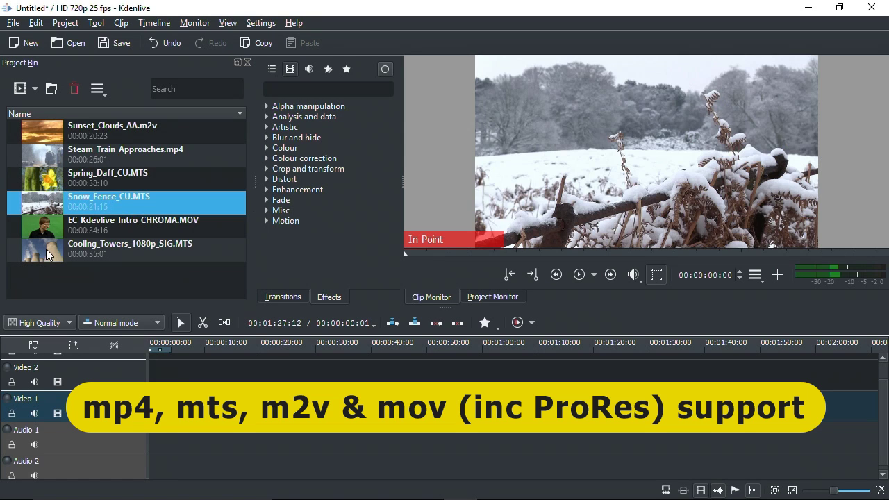
click(46, 248)
click(576, 275)
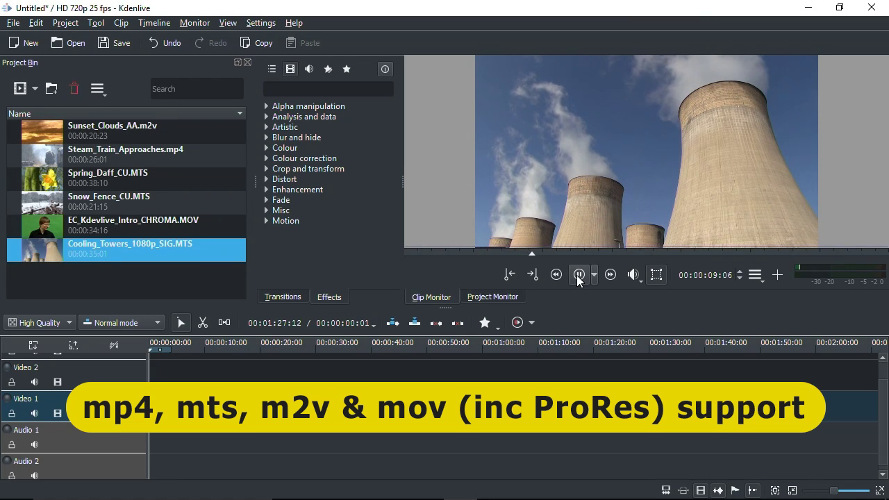
click(52, 220)
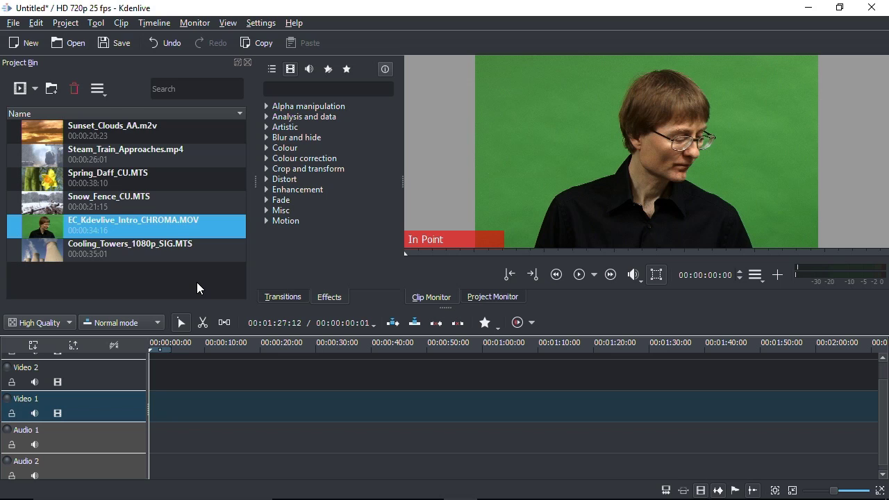
- Place Spring_Daff_CU.MTS on the Video 2 track starting at 00:00:00
click(50, 180)
drag(50, 180, 175, 365)
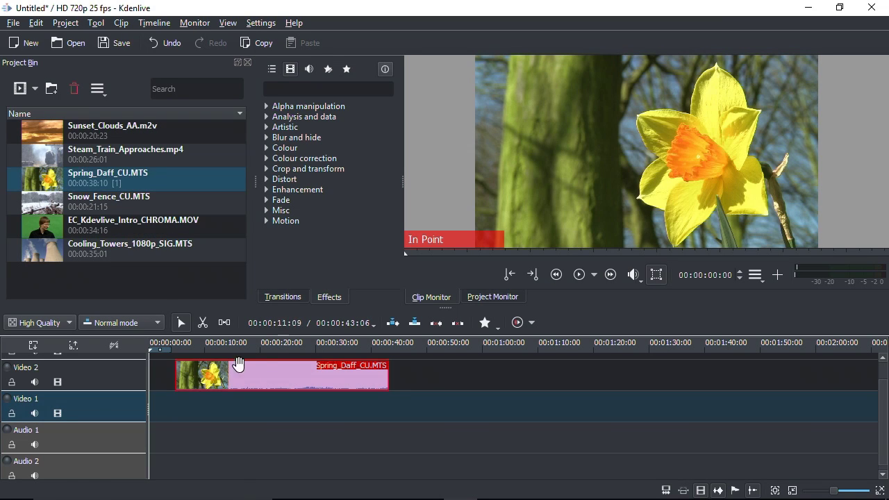
drag(271, 375, 238, 381)
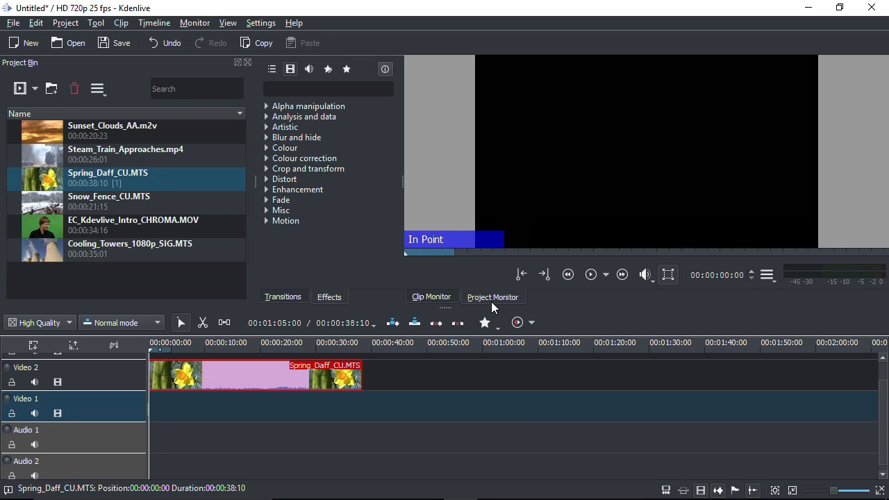
- Play the daffodil clip, then apply the Crop and transform Position and Zoom effect to it
click(589, 276)
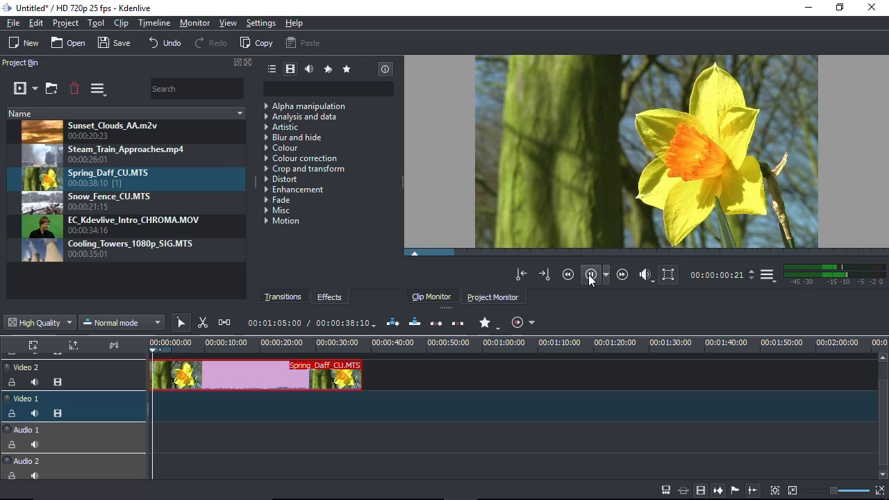
click(590, 275)
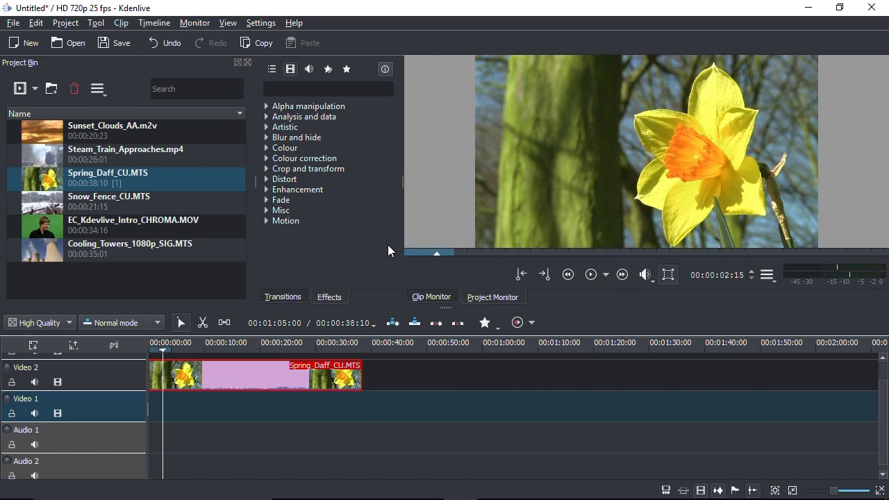
click(268, 168)
drag(321, 218, 283, 374)
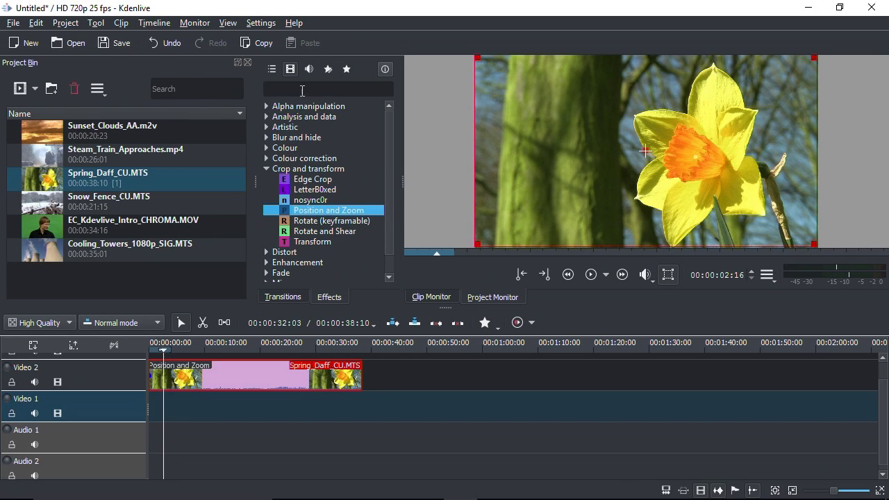
- Show the effect properties panel and shrink the daffodil clip to 40% size
click(228, 23)
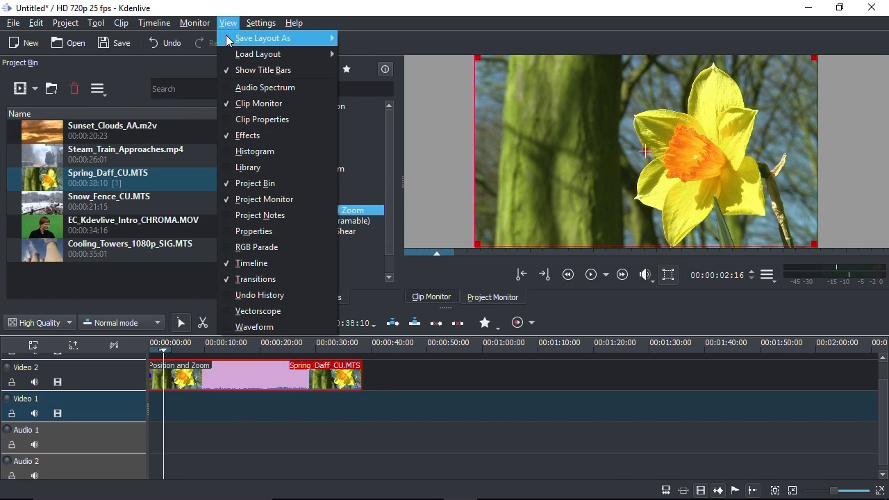
click(263, 231)
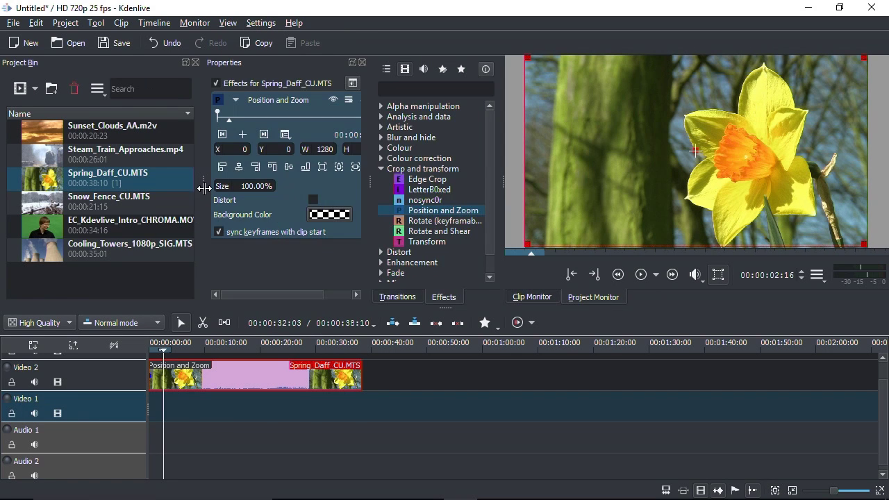
drag(203, 186, 251, 189)
click(208, 186)
text(40)
key(Return)
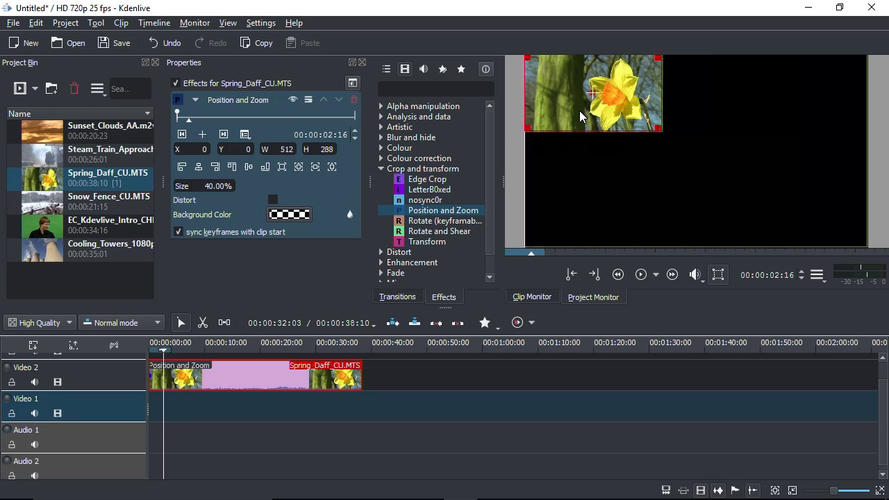
- Move the daffodil inset to the top-right (X 676, Y 68) and put Snow_Fence_CU.MTS at the start of Video 1
drag(590, 95, 772, 113)
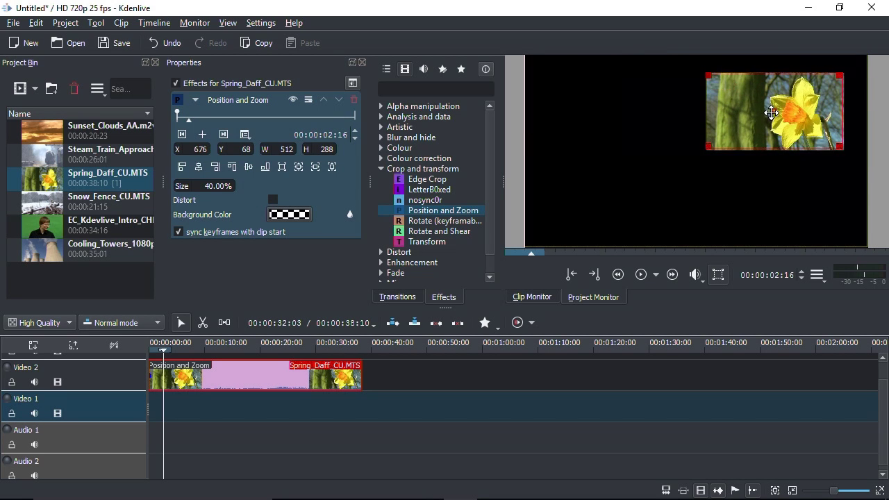
click(715, 279)
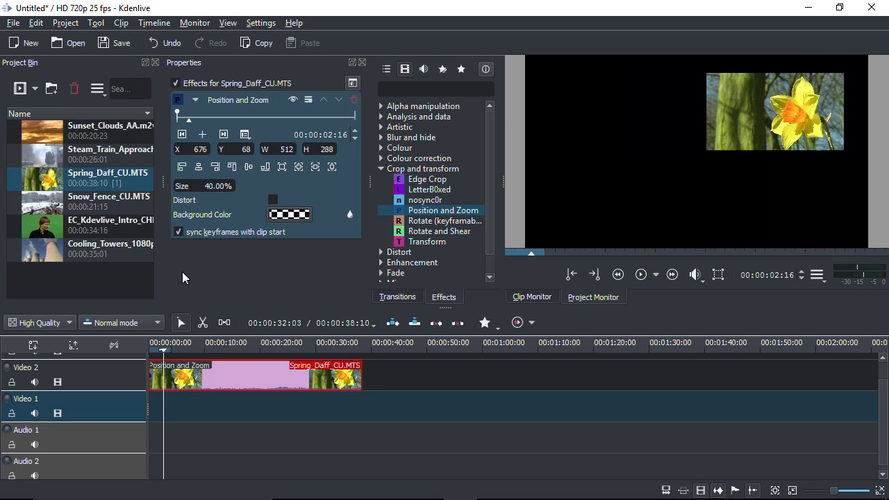
drag(45, 216, 150, 400)
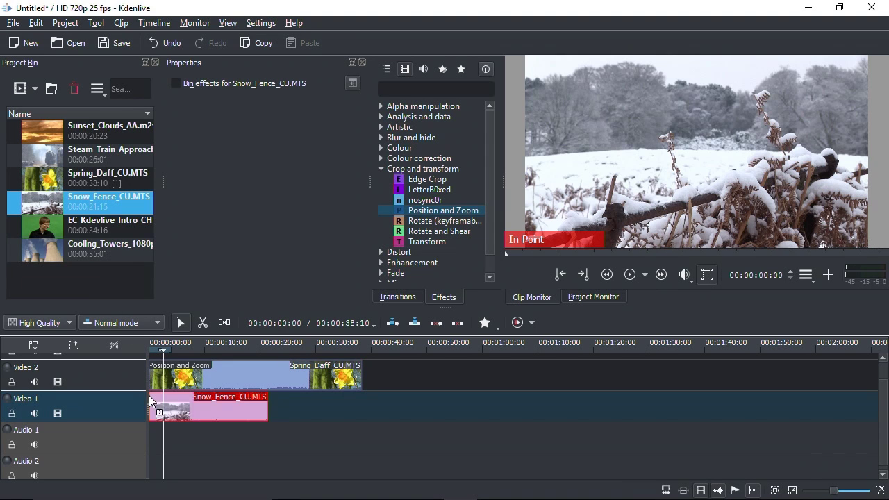
- Play the daffodil inset over the snow footage, then add the presenter clip to Video 2 at about 42 s
click(211, 410)
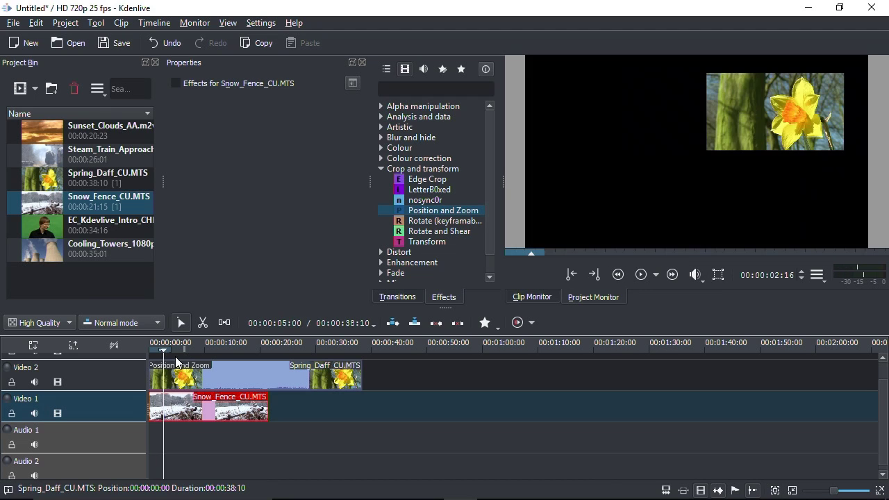
click(165, 351)
click(660, 231)
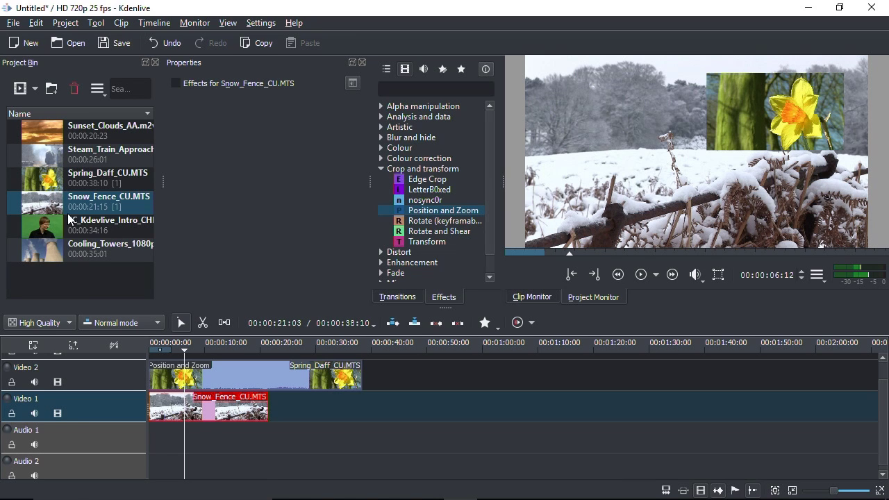
drag(38, 221, 385, 367)
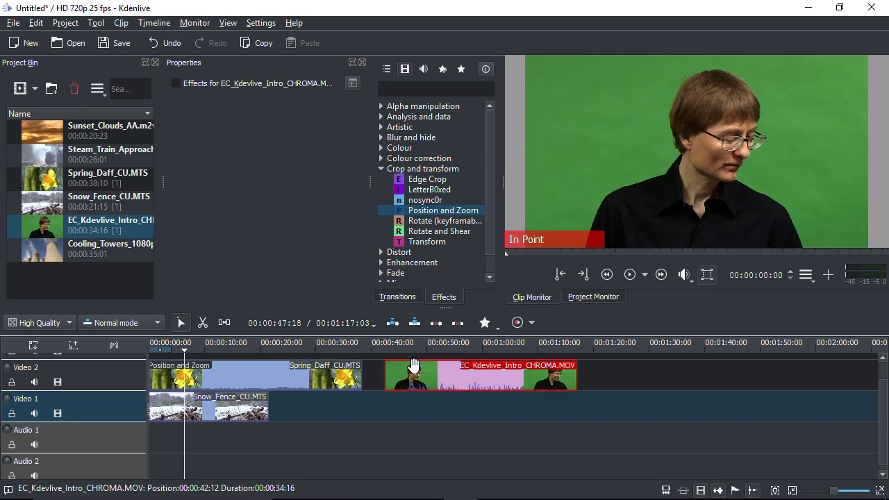
- Drop Sunset_Clouds_AA.m2v onto Video 1 at about 00:00:42 beneath the presenter clip, then select the presenter
click(417, 356)
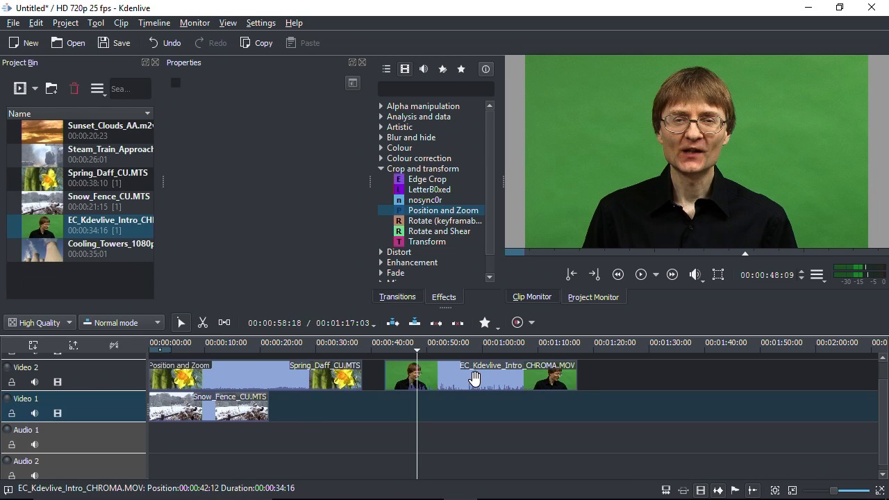
drag(43, 140, 385, 403)
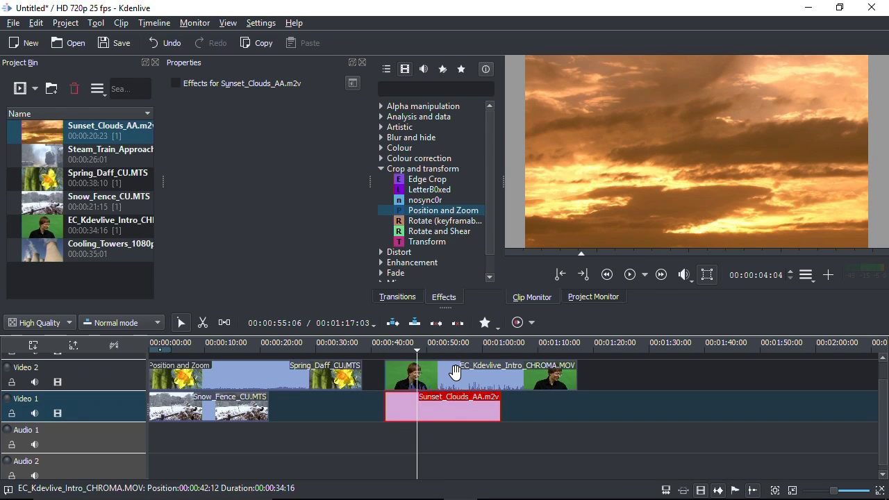
click(455, 375)
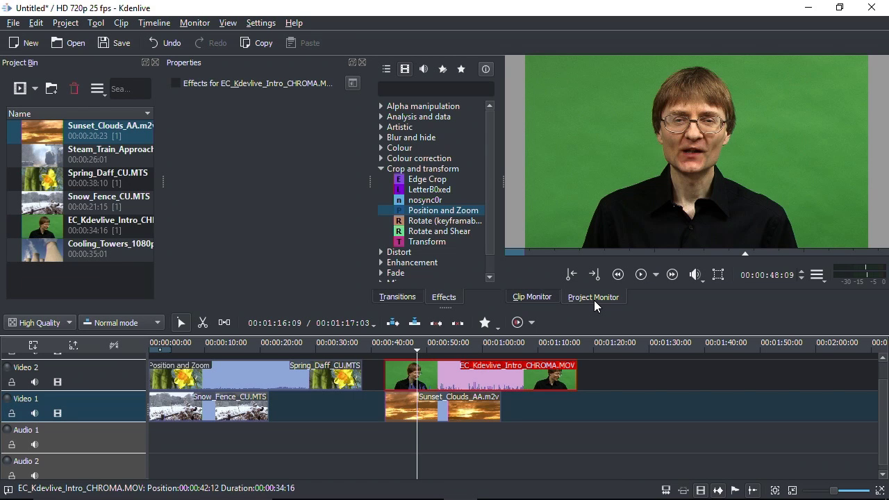
click(382, 107)
- Apply Chroma Key to the presenter clip with the green backdrop sampled as the key colour
click(419, 148)
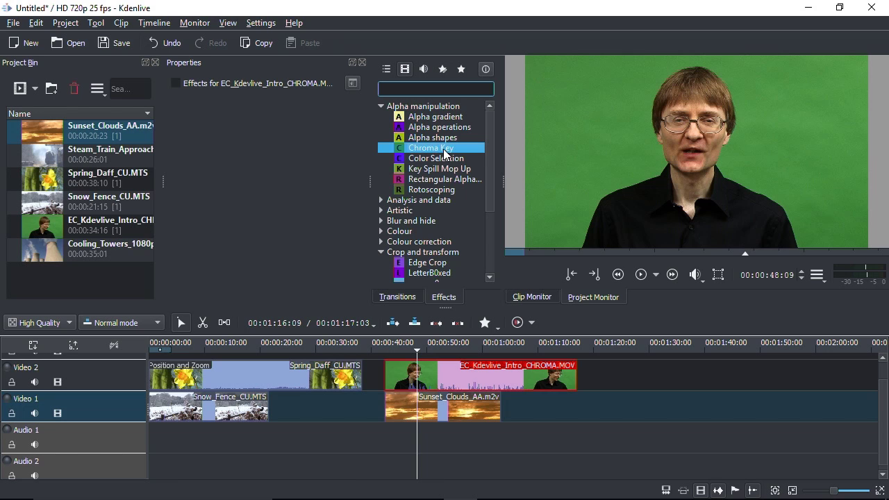
drag(442, 150, 455, 379)
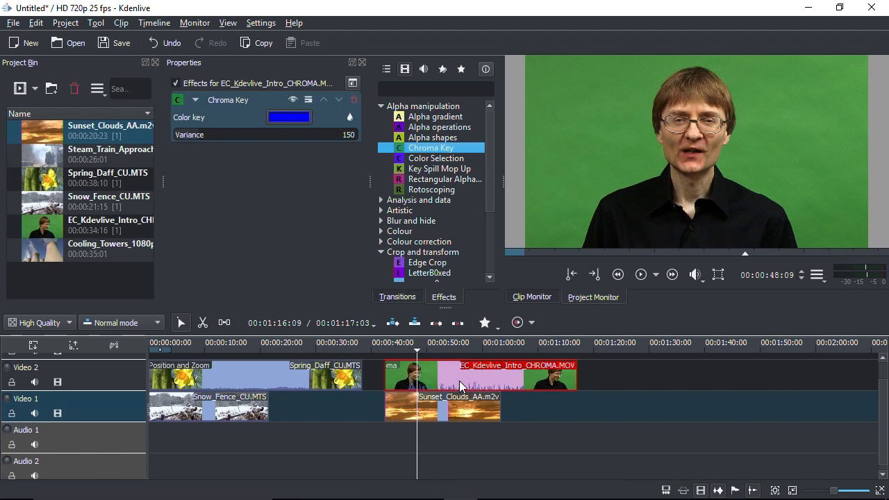
click(288, 116)
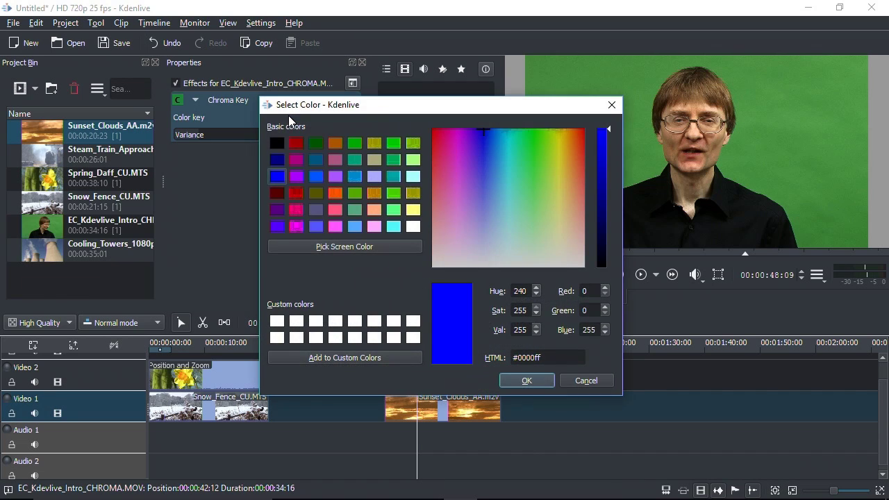
click(327, 245)
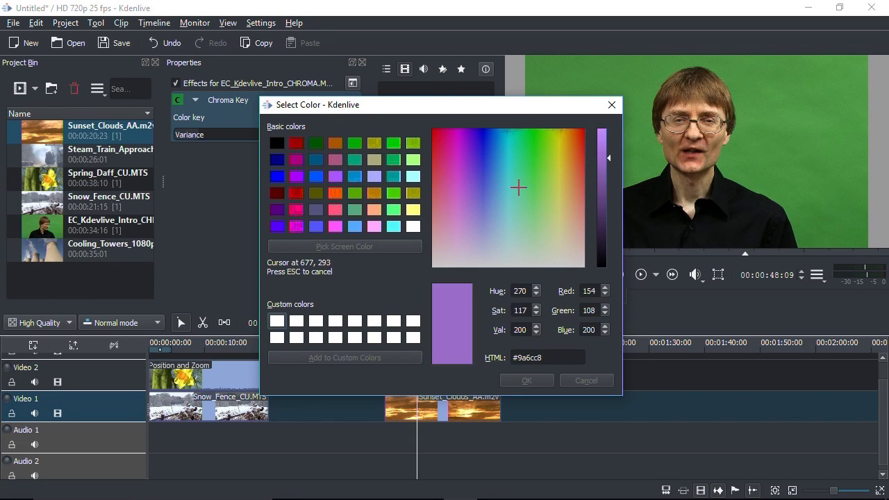
click(643, 153)
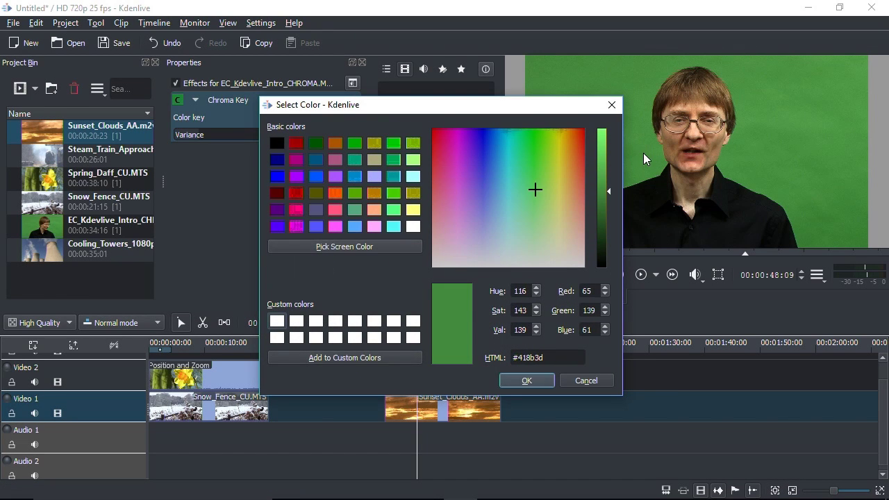
click(517, 376)
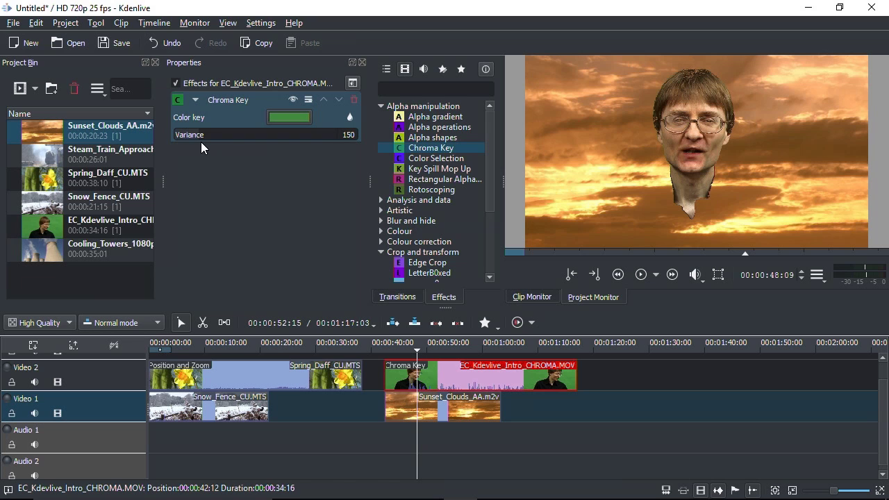
- Lower the key Variance to 72, then show ETF_Nanobot_HD's settings in DaVinci Resolve's Inspector
drag(195, 138, 182, 151)
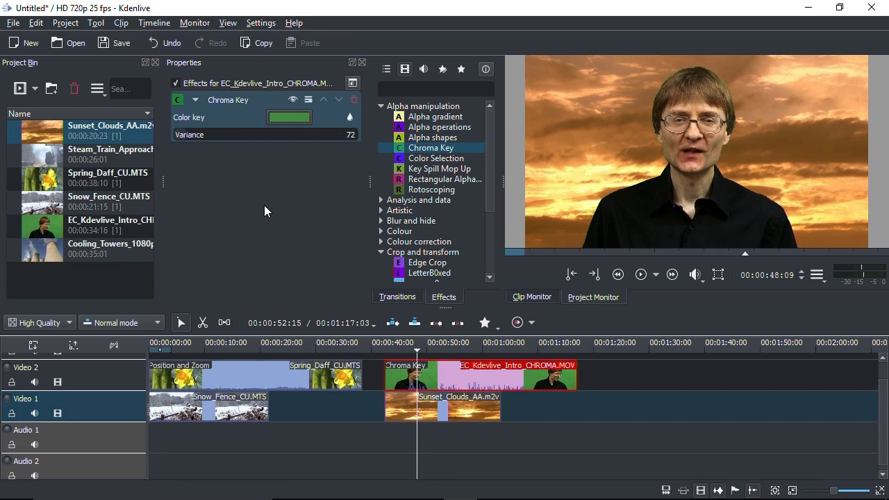
mouse_move(489, 135)
mouse_down()
mouse_move(492, 200)
mouse_move(485, 123)
mouse_up()
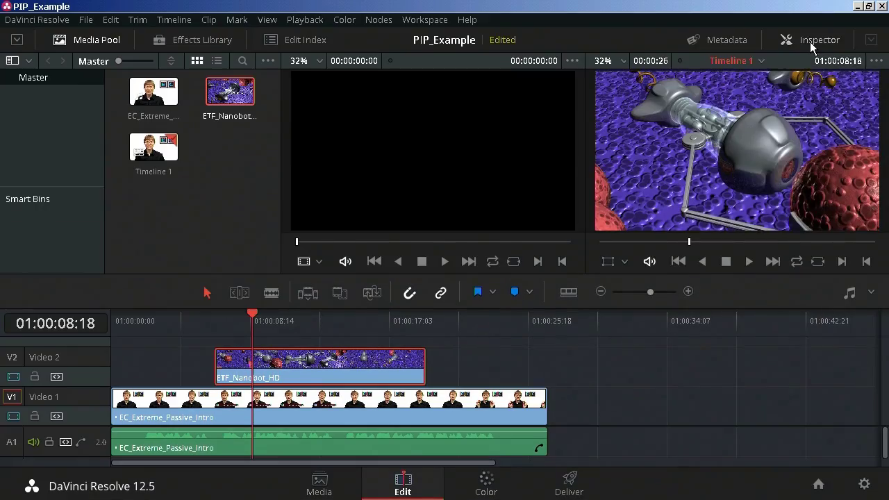
click(809, 42)
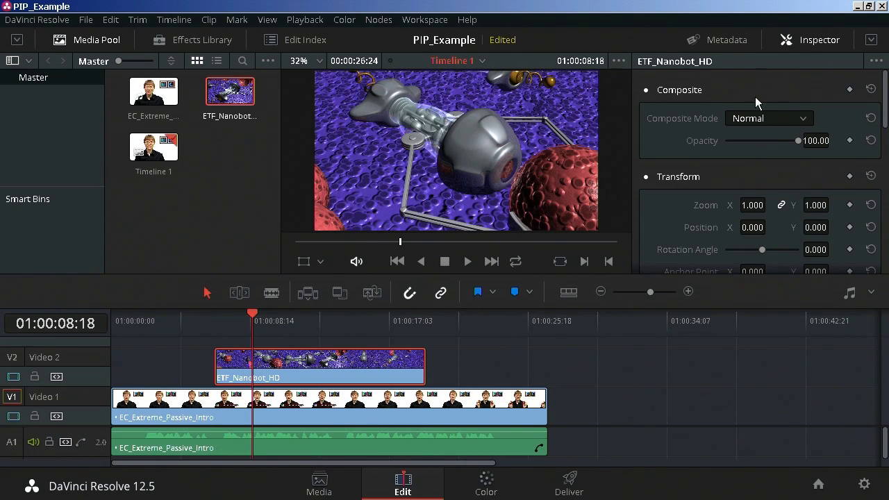